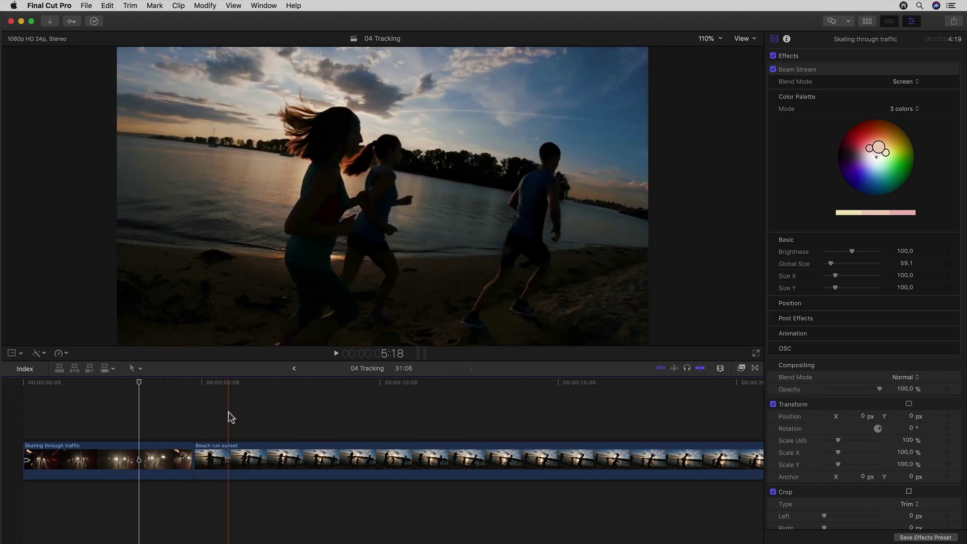
Step: Play through the Beach run sunset clip to review its footage
scroll(230, 417, "right", 5)
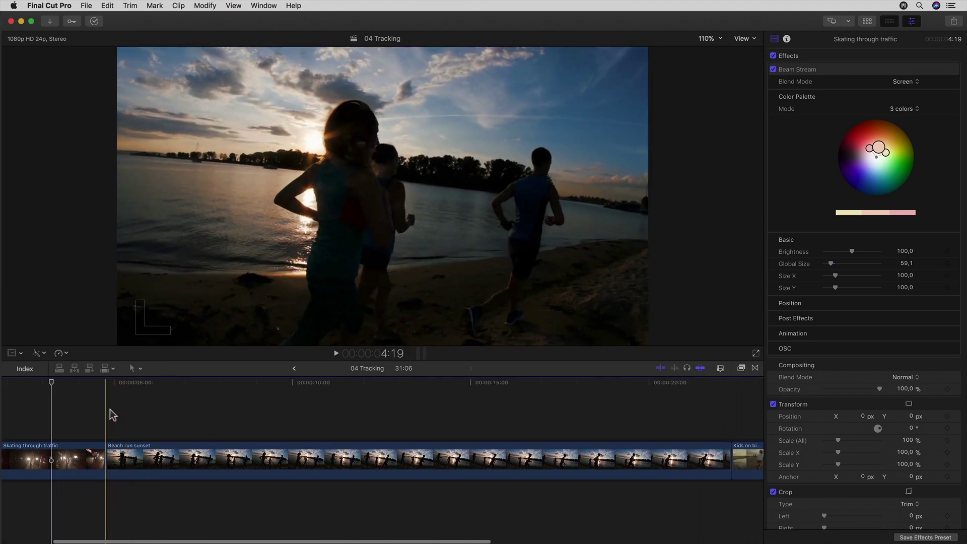
key("space")
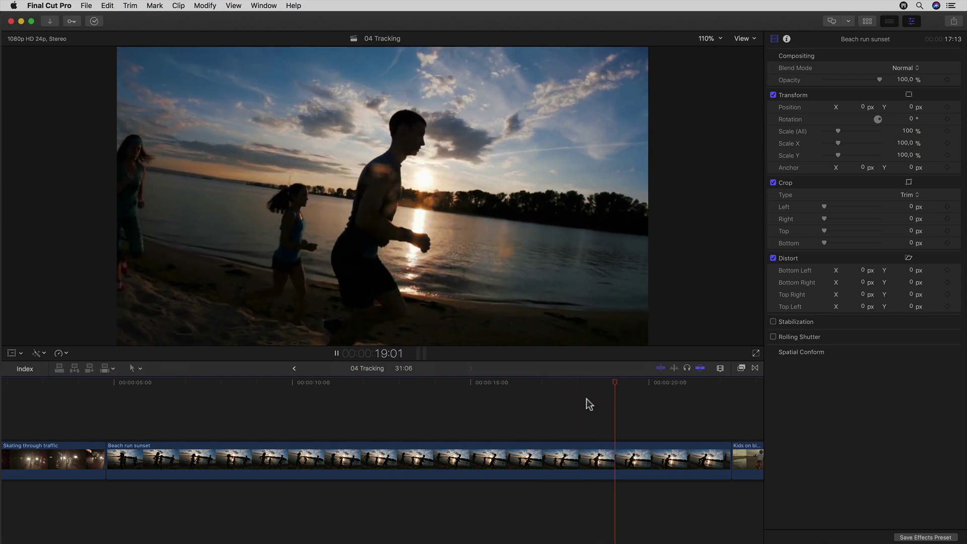
key("space")
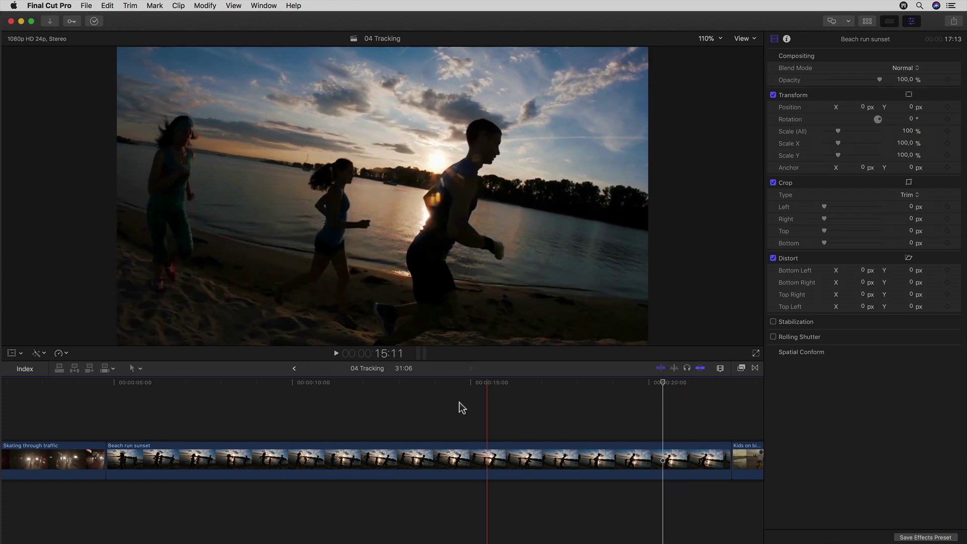
Step: Apply the mFlare 2 Sunlit Sky effect to the Beach run sunset clip and close the effects browser
left_click(289, 406)
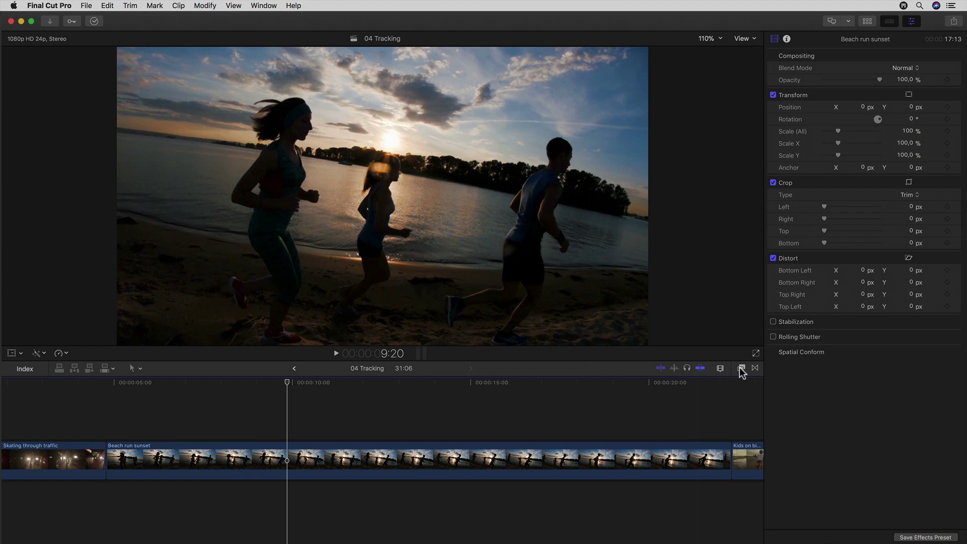
left_click(742, 368)
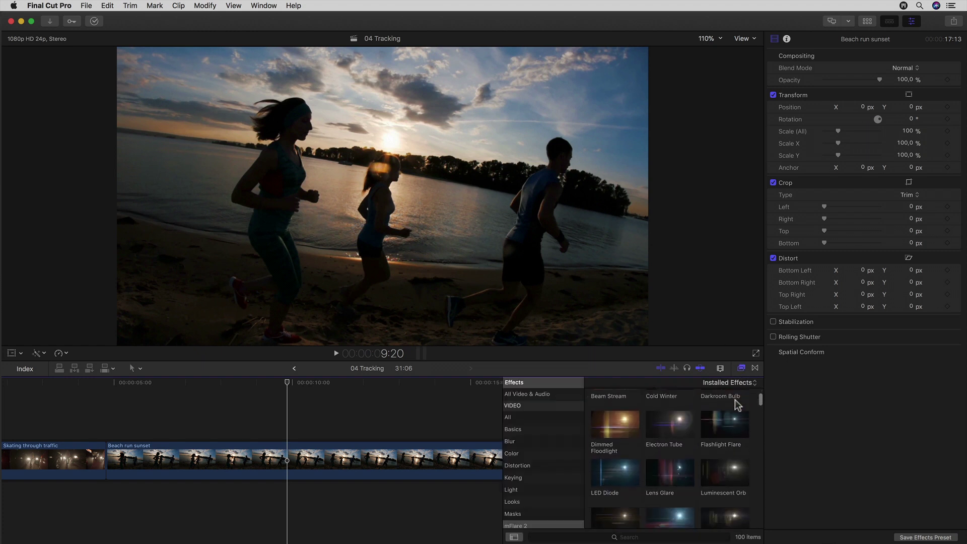
scroll(736, 405, "down", 10)
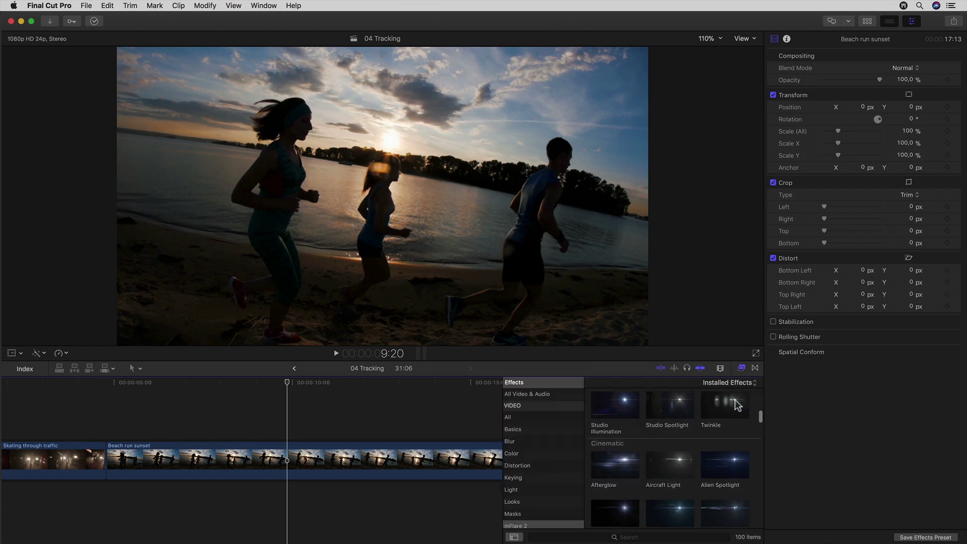
scroll(737, 404, "down", 8)
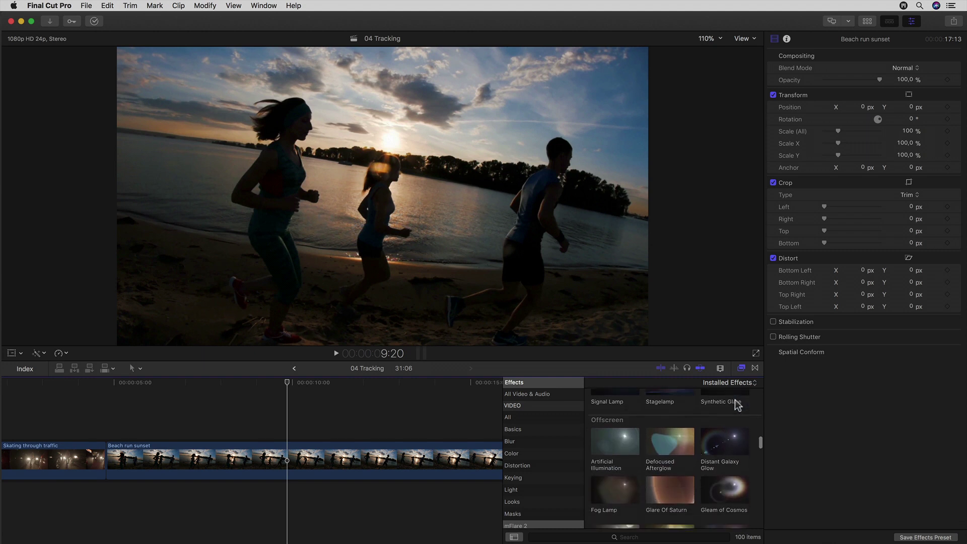
scroll(737, 405, "down", 8)
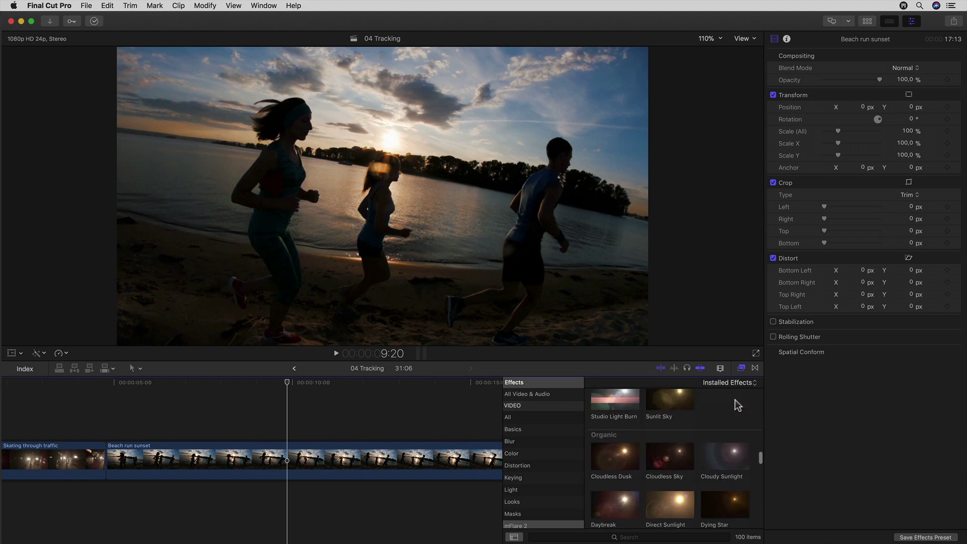
scroll(736, 405, "up", 4)
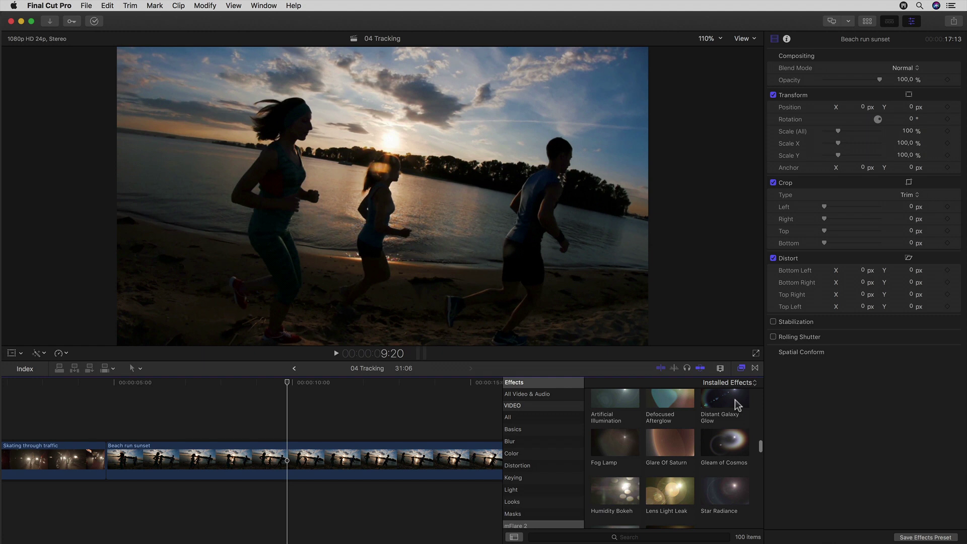
scroll(737, 404, "down", 2)
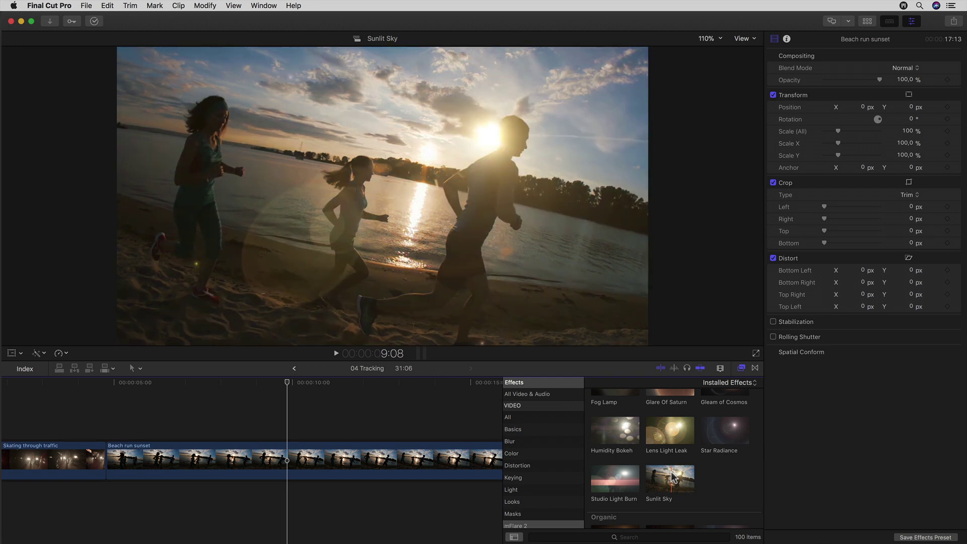
left_click_drag(673, 476, 386, 460)
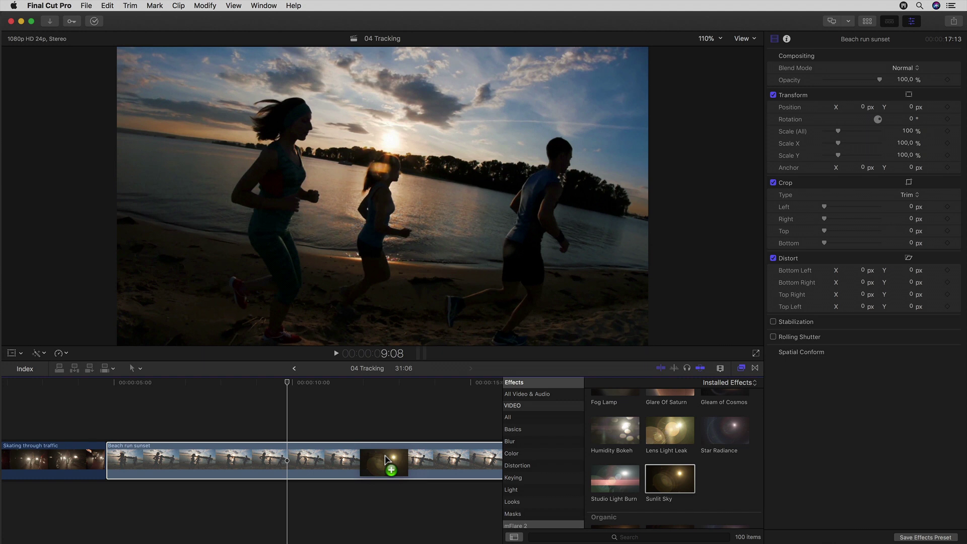
left_click_drag(385, 460, 386, 460)
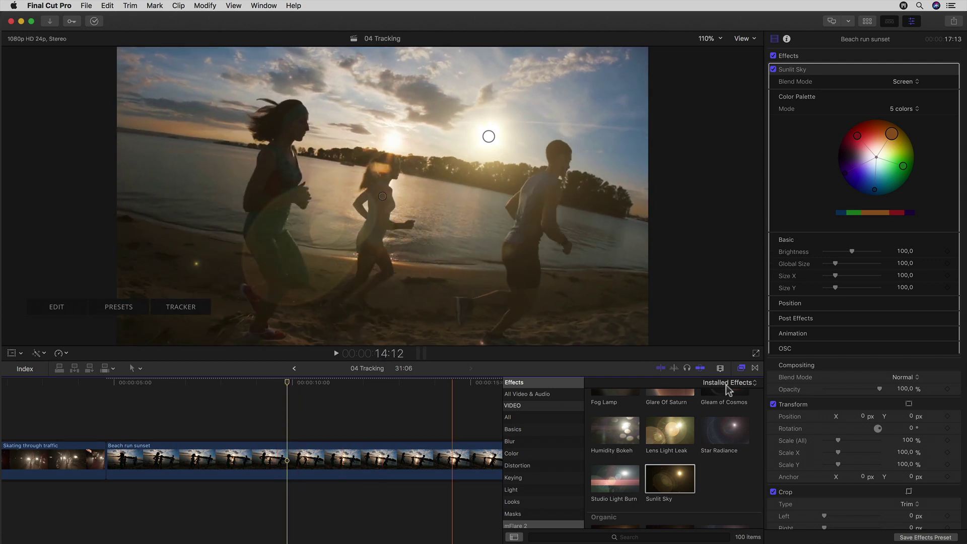
left_click(742, 369)
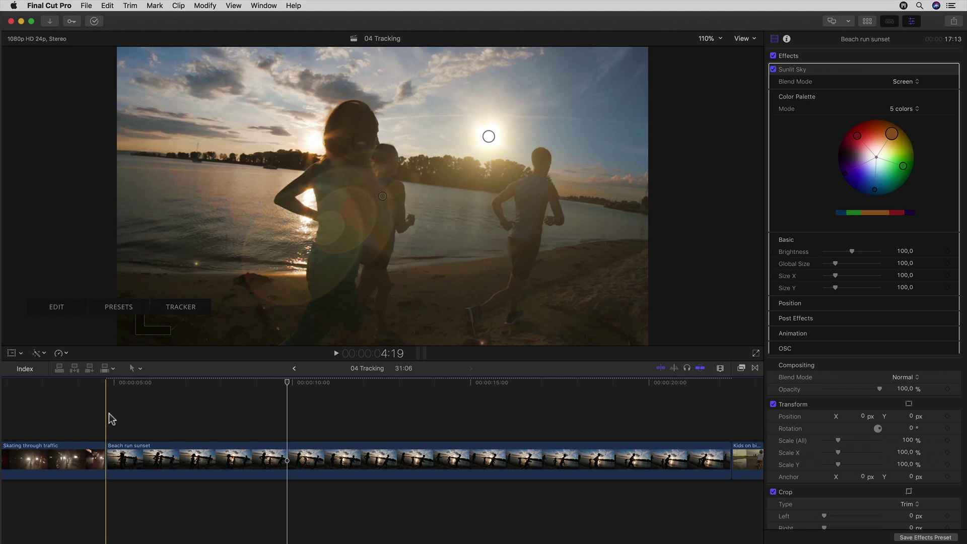
Step: Go to the start of the Beach run sunset clip at 4:19 and shift the flare's center slightly within the sky
left_click(110, 416)
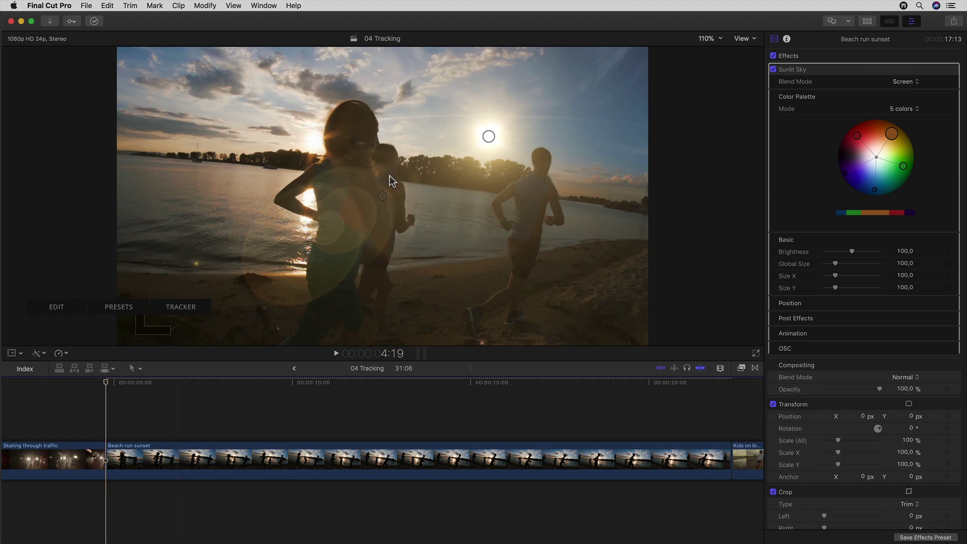
mouse_move(488, 136)
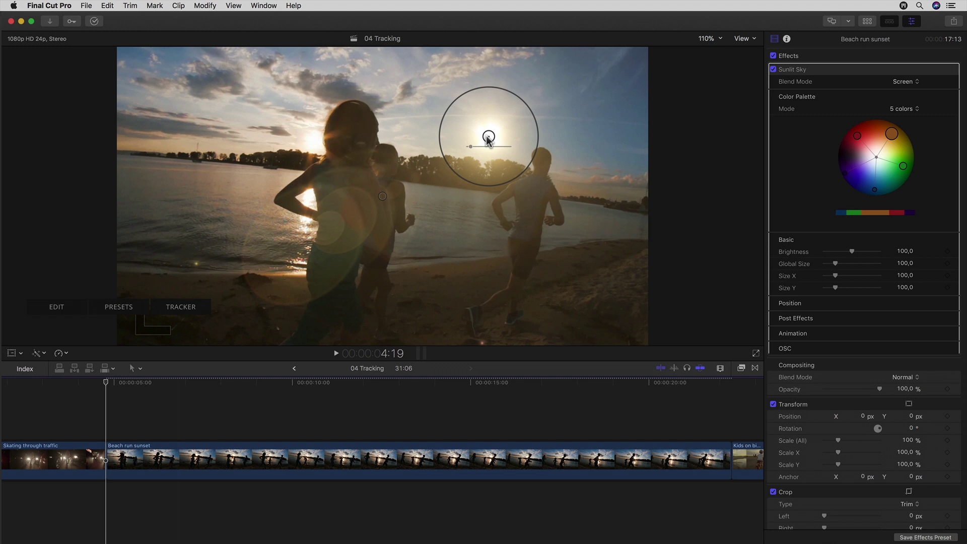
left_click_drag(487, 138, 462, 128)
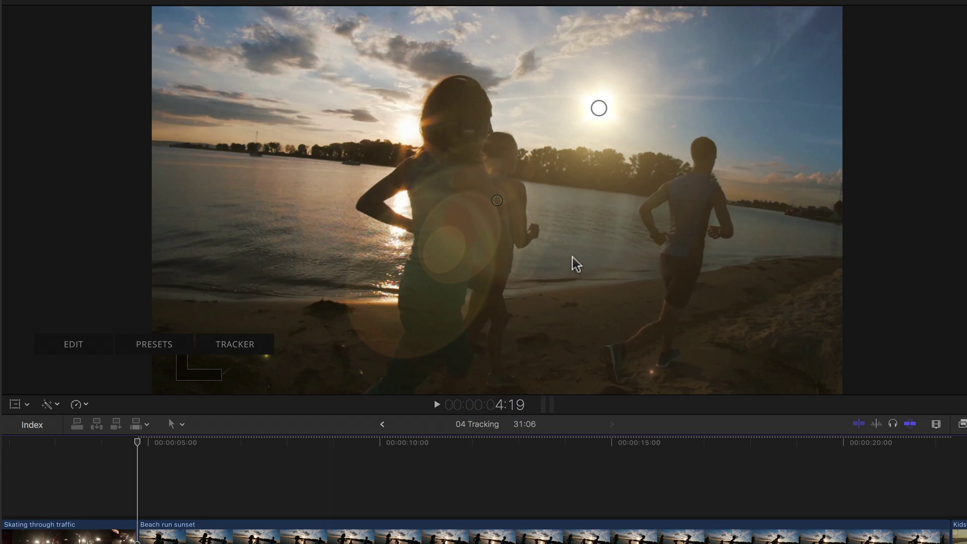
mouse_move(600, 111)
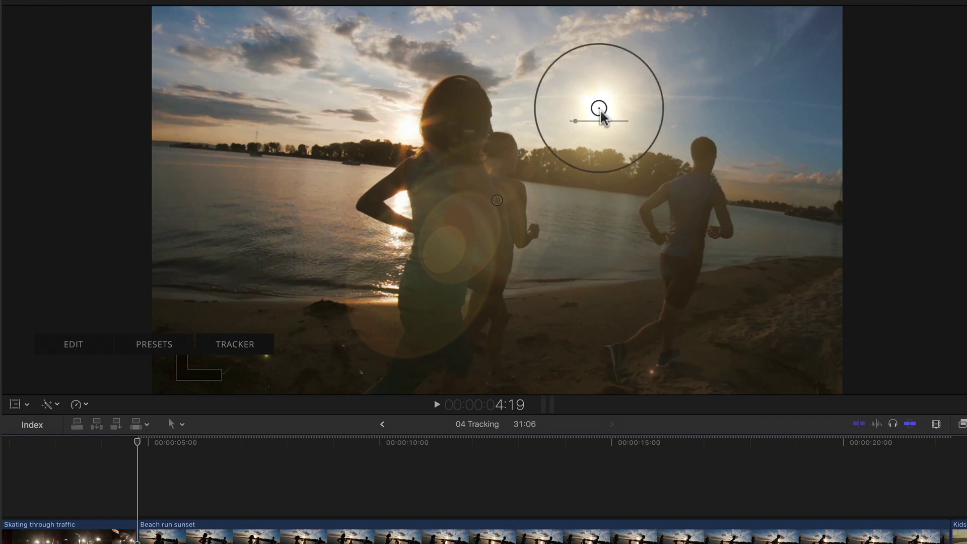
Step: Enable the flare's tracker, place it on the treeline beside the second runner's head, and track forward from 4:19, stopping partway
left_click(244, 346)
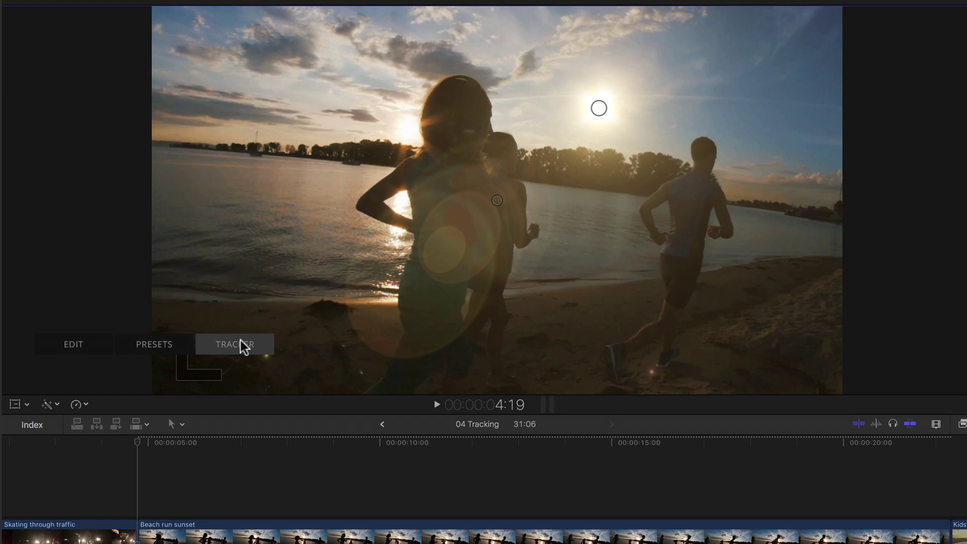
left_click(243, 346)
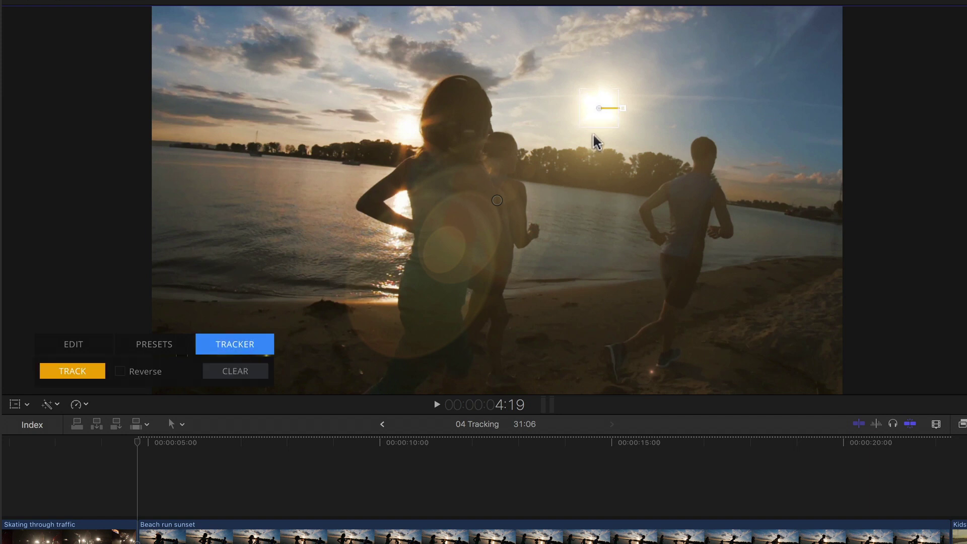
left_click_drag(592, 118, 520, 159)
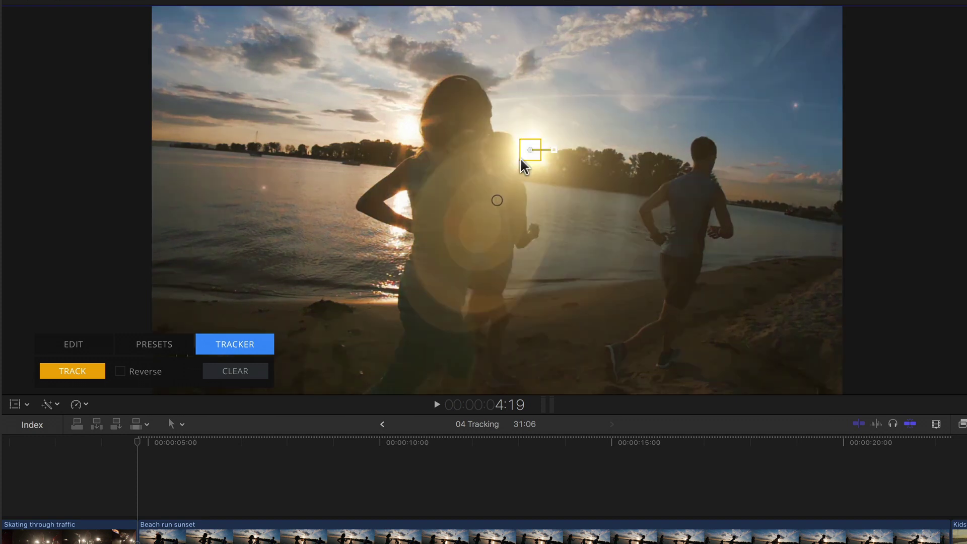
left_click(82, 370)
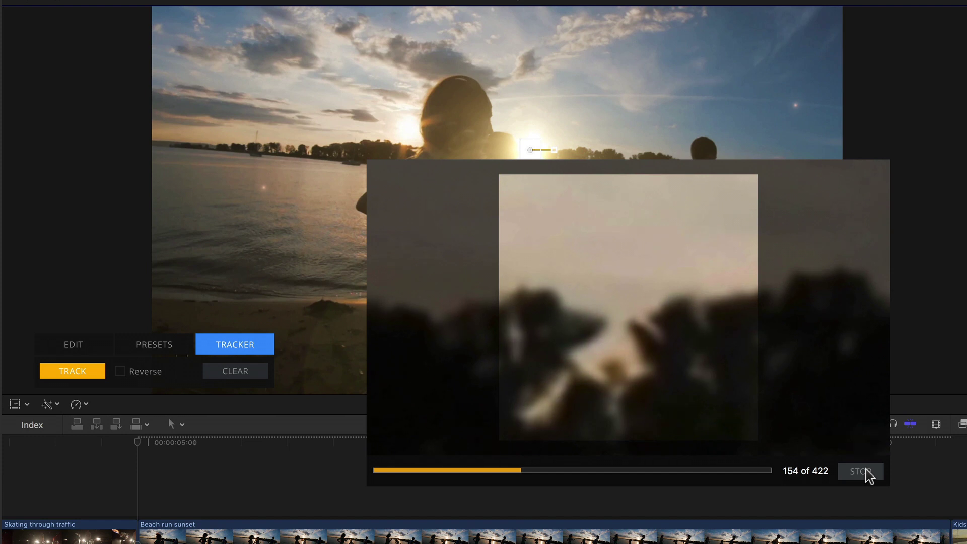
left_click(861, 472)
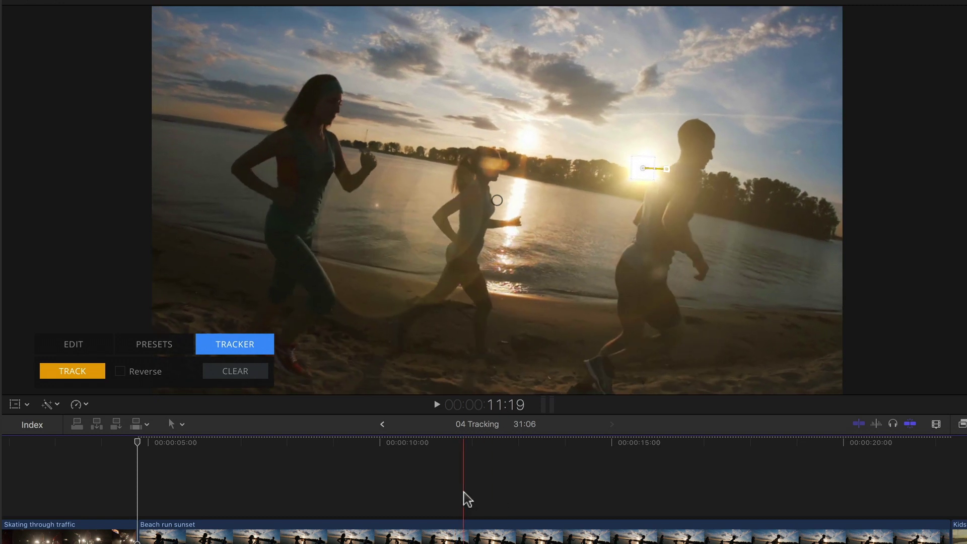
Step: At 11:19, reposition the tracker onto the treeline just behind the middle runner's head and track forward again, stopping early
left_click(464, 492)
left_click_drag(643, 174, 456, 157)
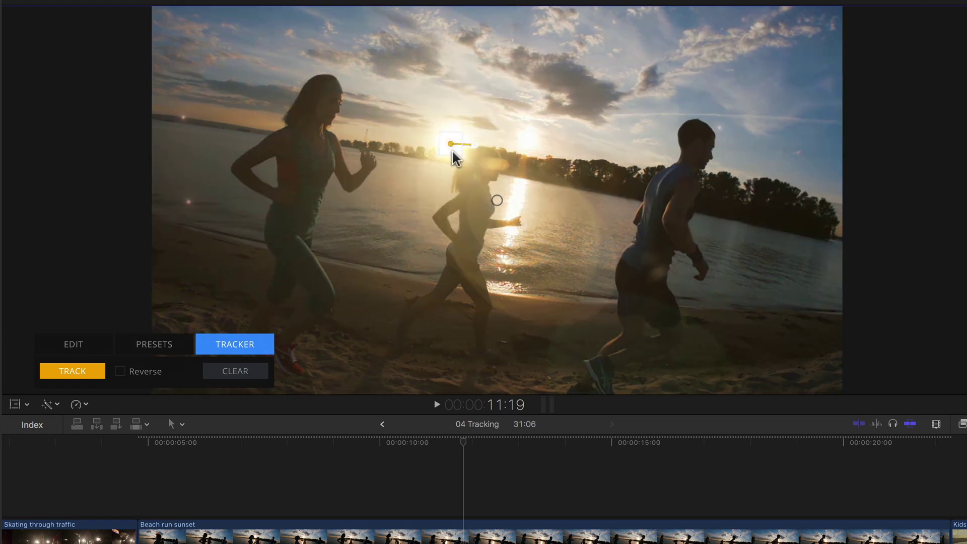
left_click(73, 372)
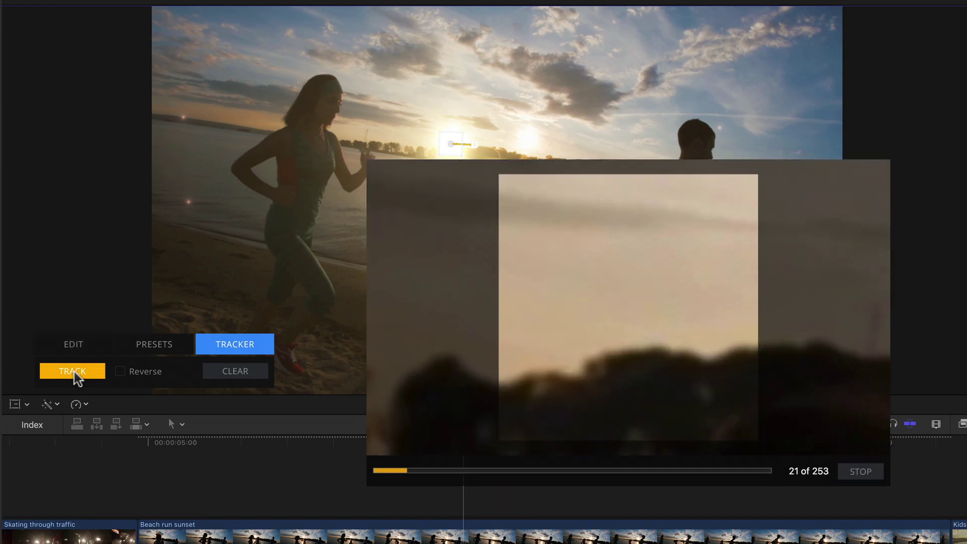
left_click(855, 473)
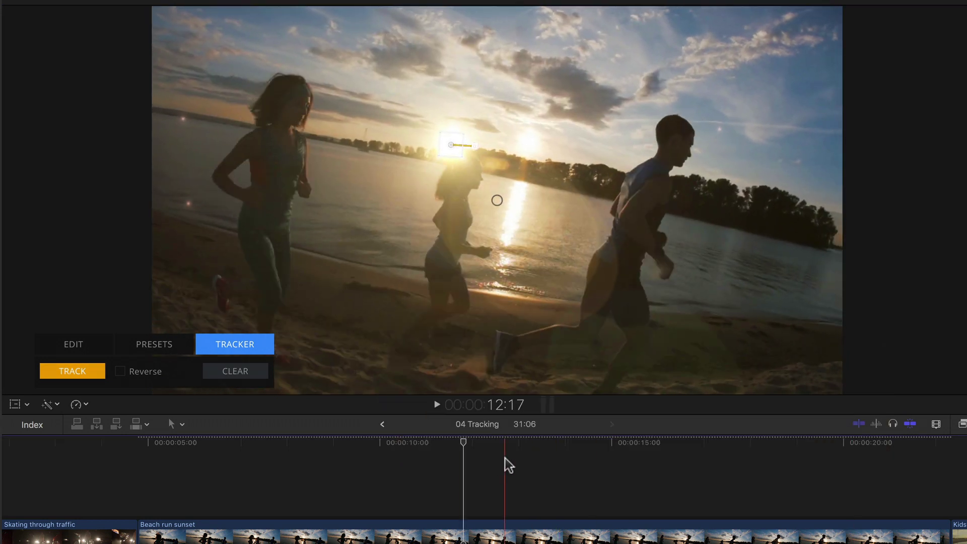
Step: From 12:17, move the tracker to the treeline ahead of the middle runner and track forward in two short passes, stopping each one
left_click(505, 462)
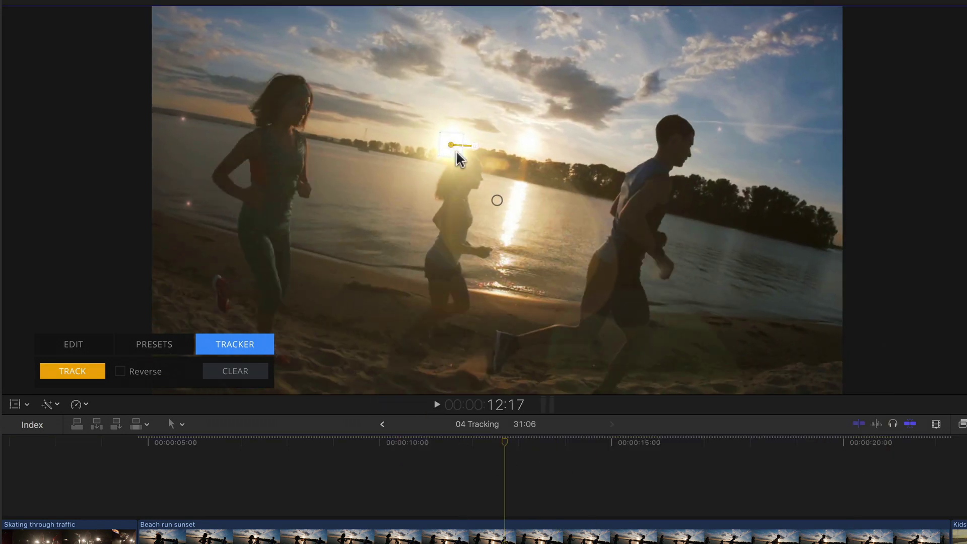
mouse_move(457, 151)
left_mouse_down()
mouse_move(578, 170)
mouse_move(520, 157)
left_mouse_up()
left_click(81, 371)
left_click(862, 471)
left_click(548, 488)
left_click(80, 373)
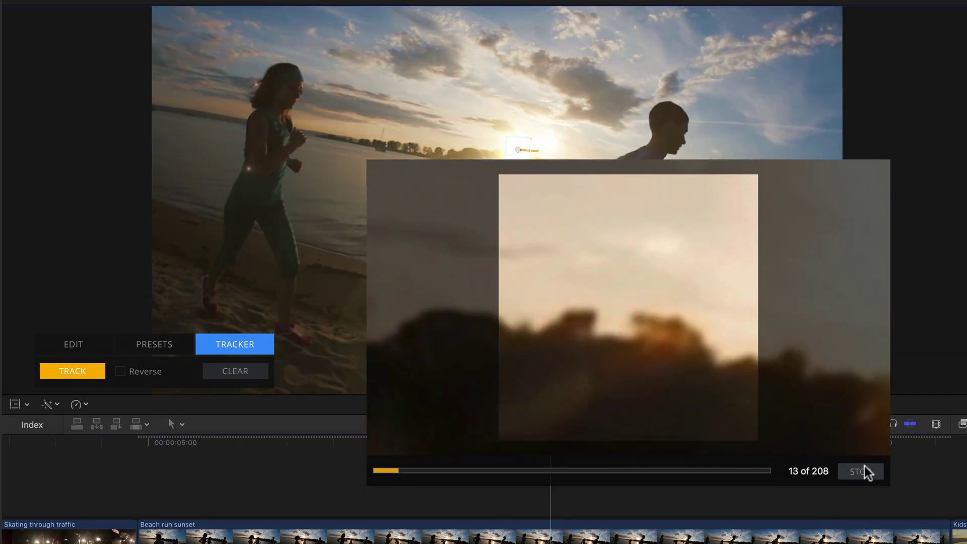
left_click(864, 471)
Step: At 17:03, reposition the tracker onto the treeline just in front of the male runner and track the rest of the clip
left_click(710, 491)
left_click_drag(523, 157, 616, 186)
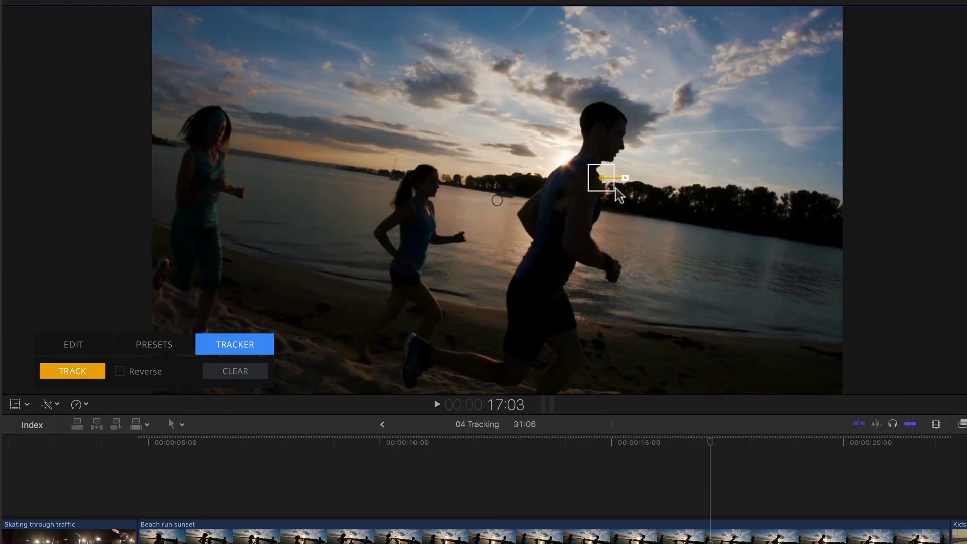
left_click(76, 374)
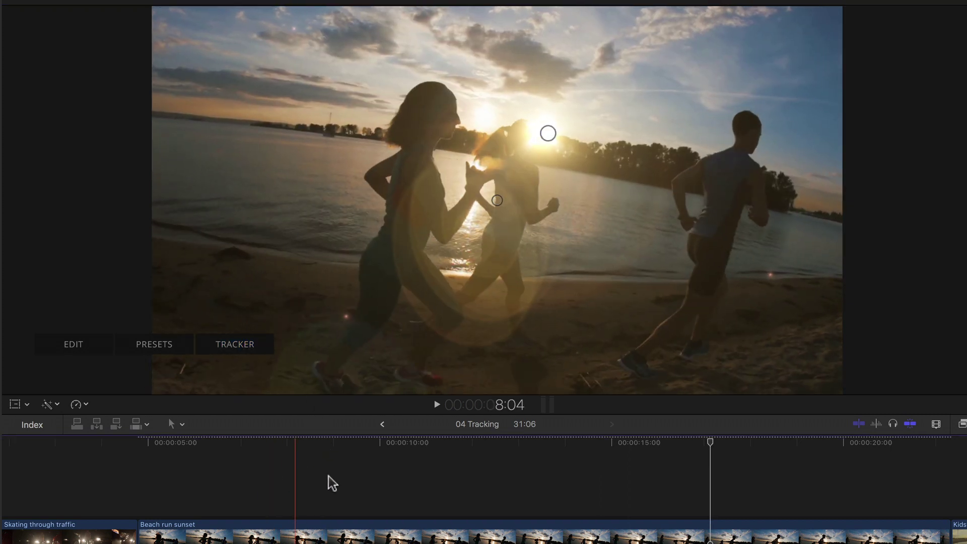
Step: At 12:01, move the tracked flare's center onto the sun above the treeline
left_click(476, 478)
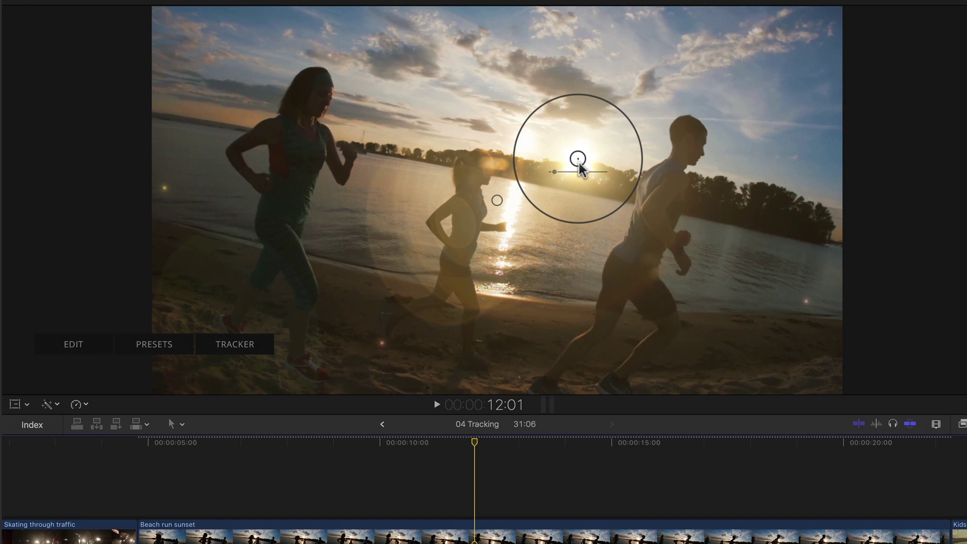
left_click_drag(578, 162, 524, 163)
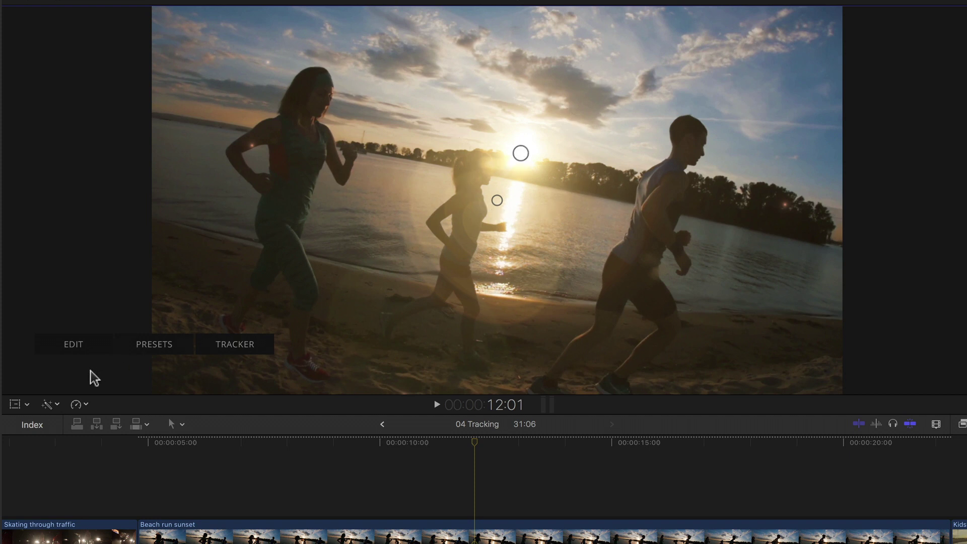
Step: Edit the flare's elements, switching off the Glow and Glint elements, and close the element editor
left_click(77, 348)
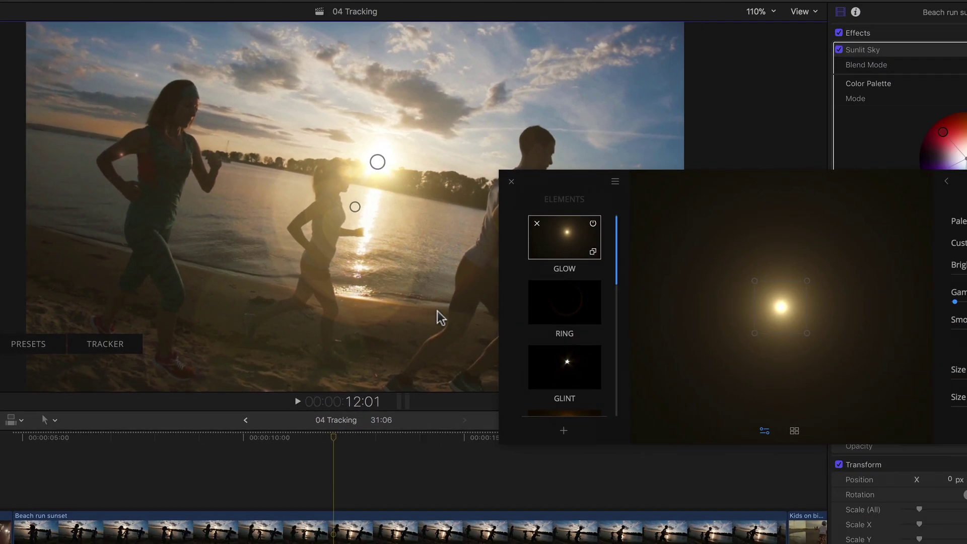
left_click(711, 230)
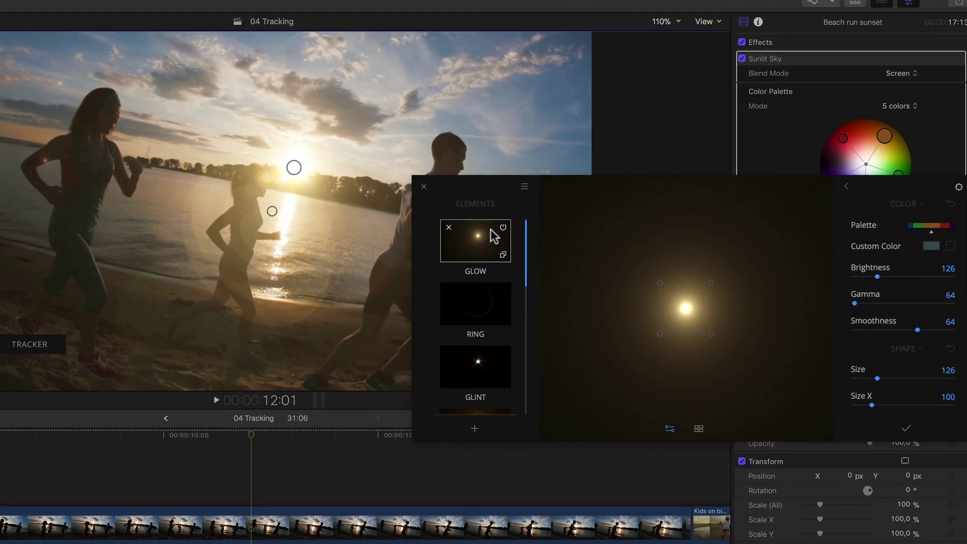
left_click(496, 229)
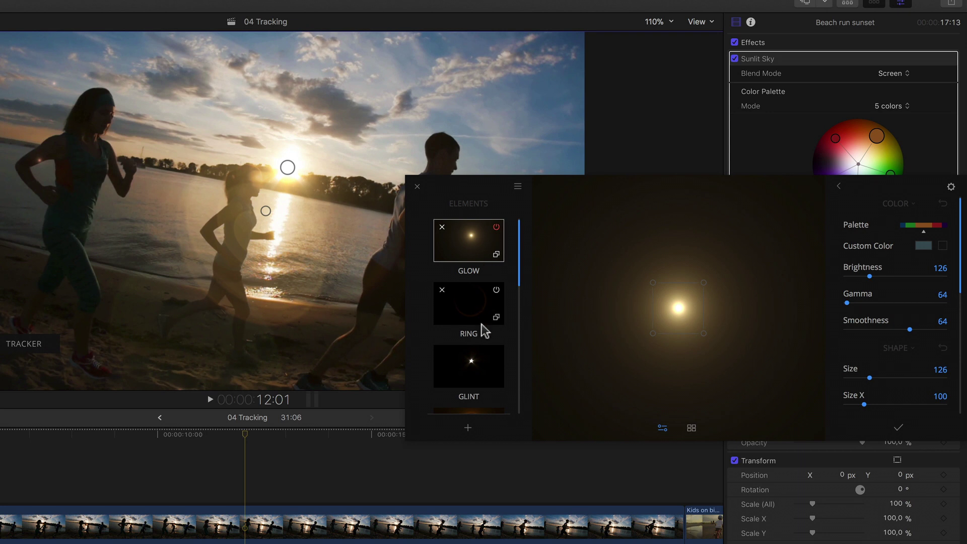
scroll(485, 331, "down", 1)
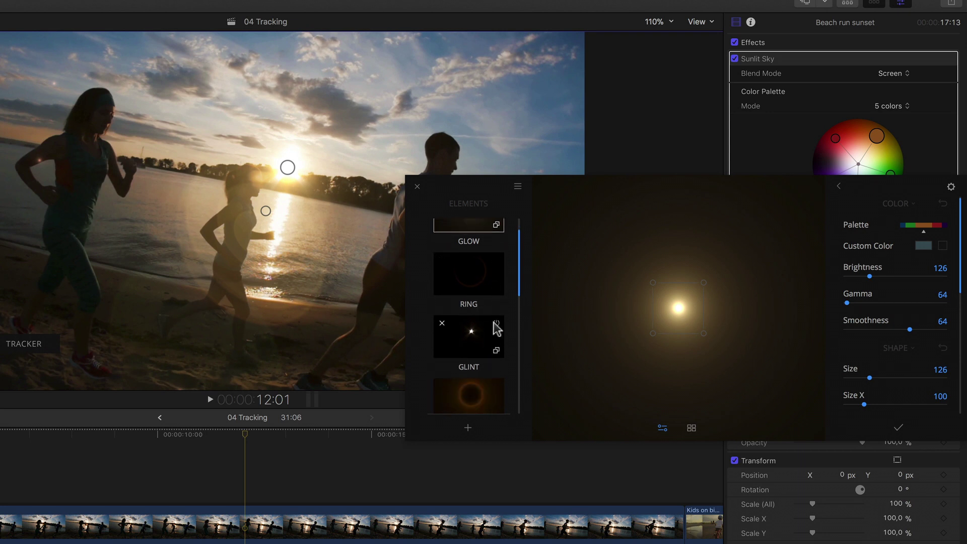
left_click(495, 323)
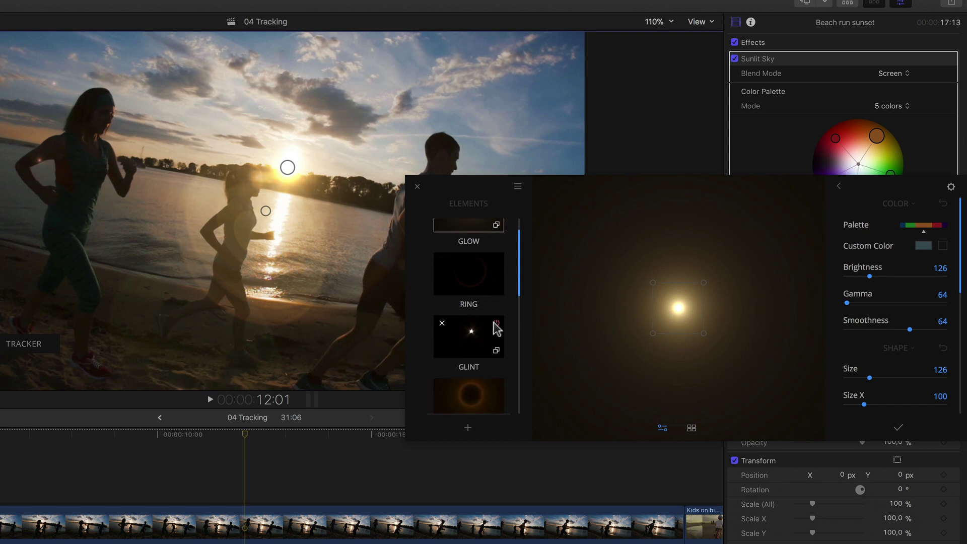
left_click(417, 187)
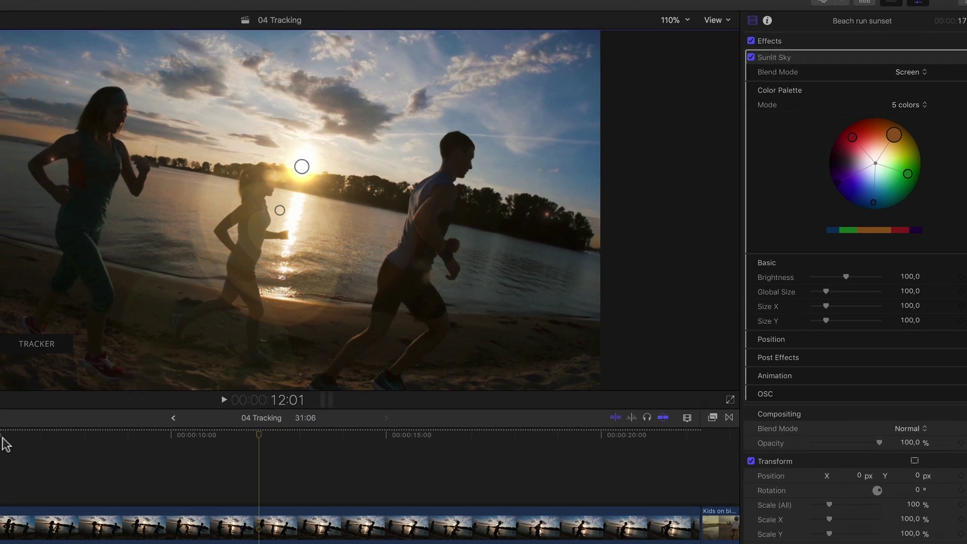
Step: Play the Beach run sunset clip to review the edited flare and park the playhead at 11:23
key("space")
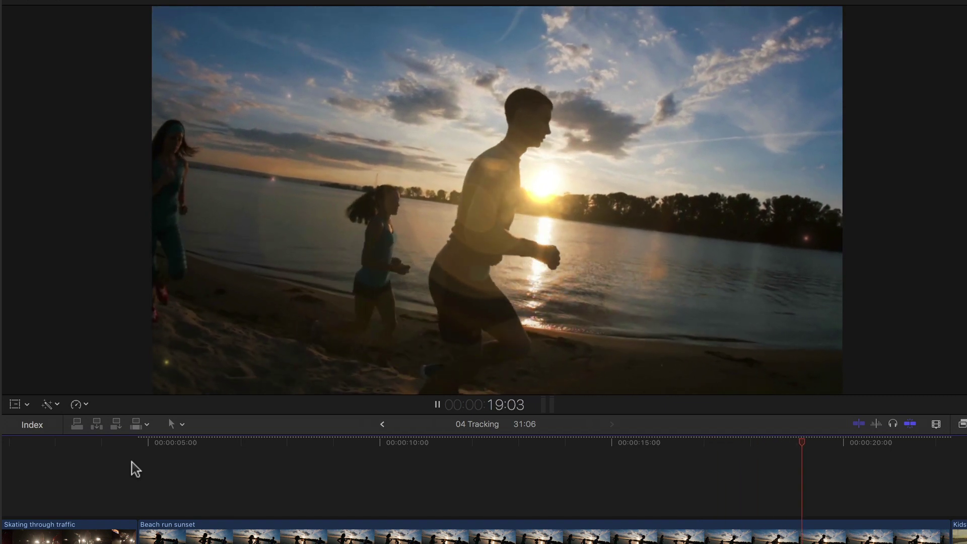
key("space")
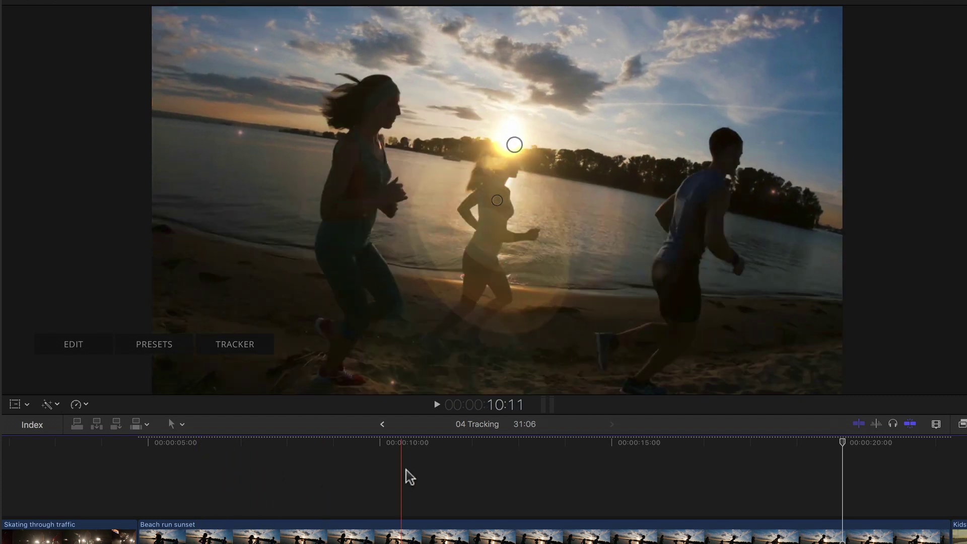
left_click(470, 476)
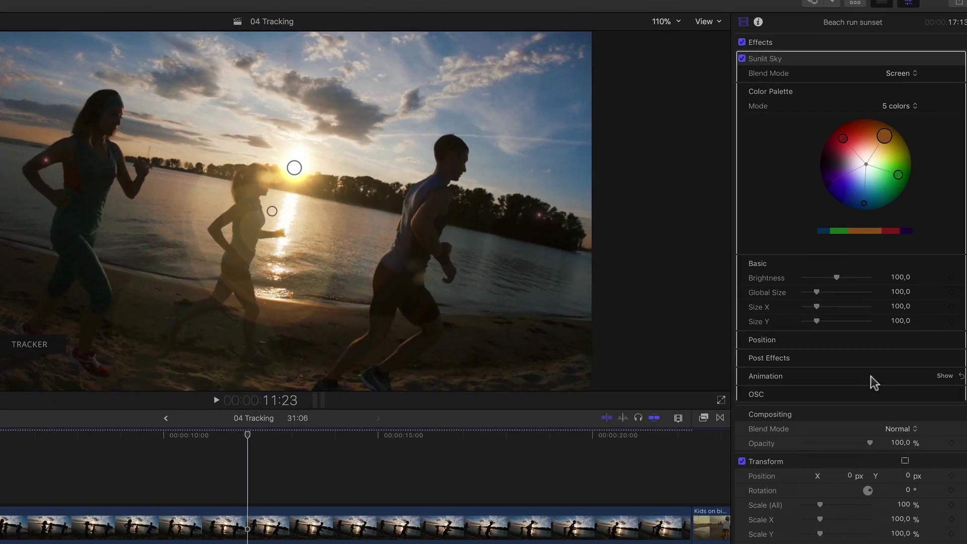
Step: Open the flare's Track Brightness animation settings and play the clip through to 21:17
left_click(936, 376)
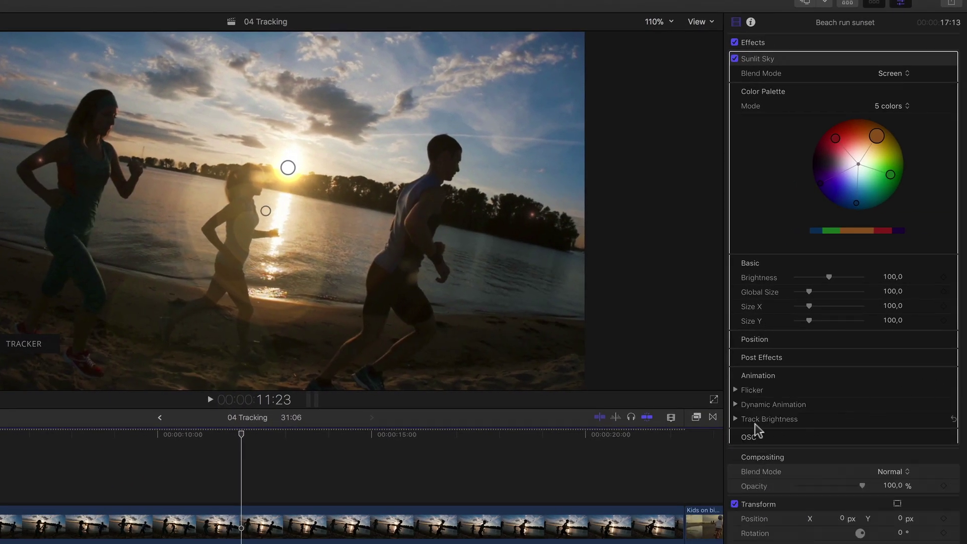
left_click(735, 418)
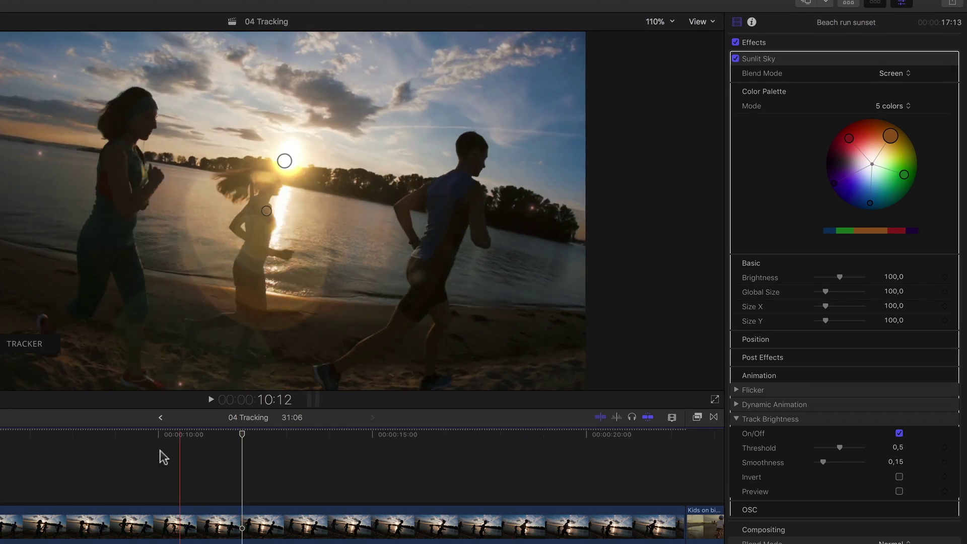
key("space")
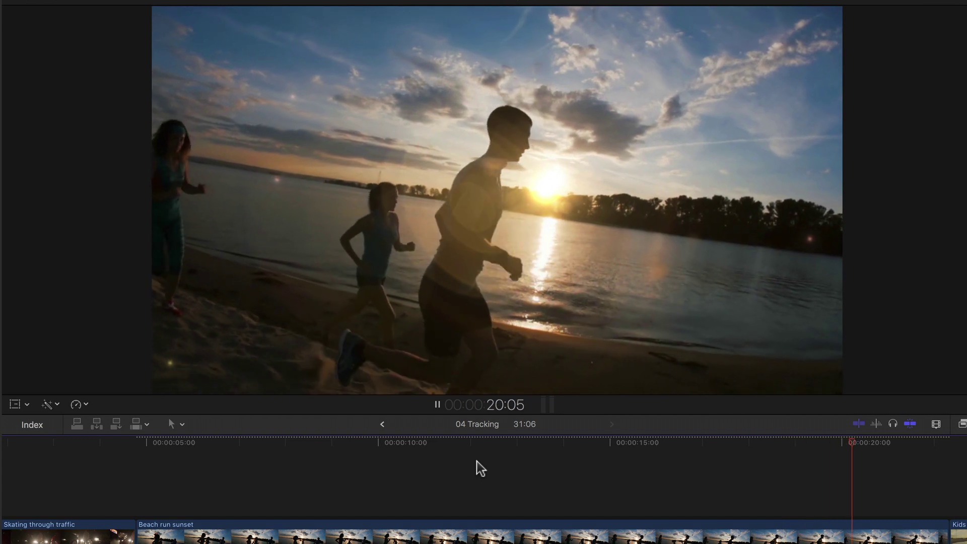
key("space")
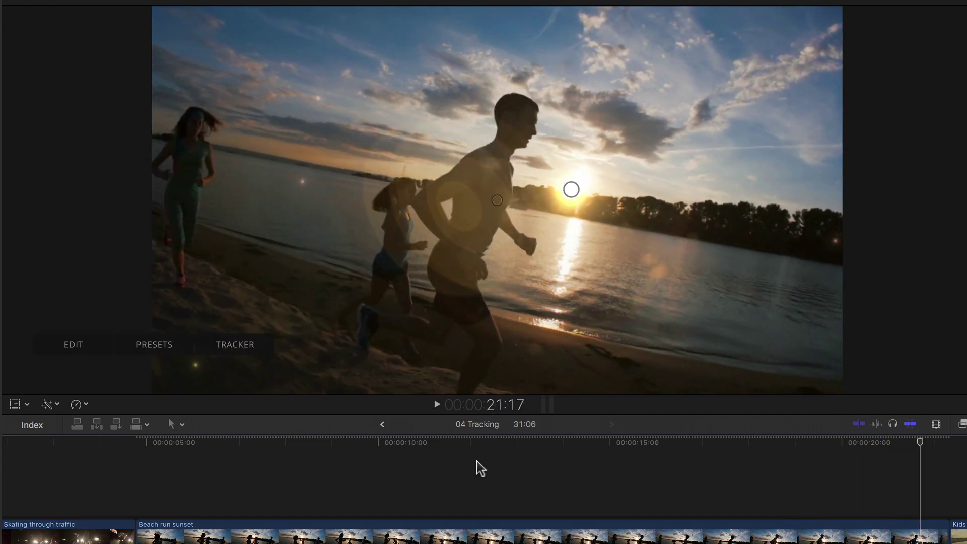
Step: At 21:17, nudge the flare's center slightly up and to the right on the sun, and play from 13:07 to check it
mouse_move(572, 191)
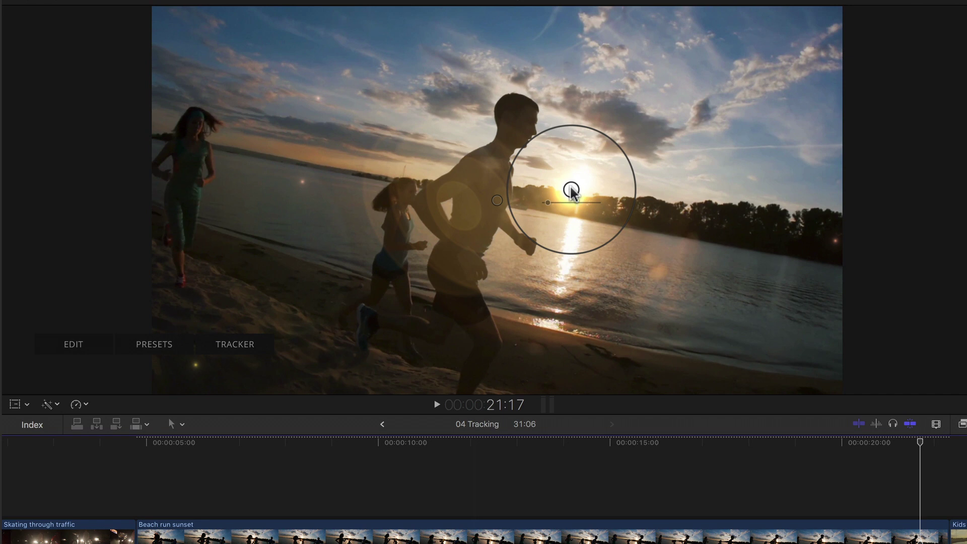
left_click_drag(573, 191, 581, 185)
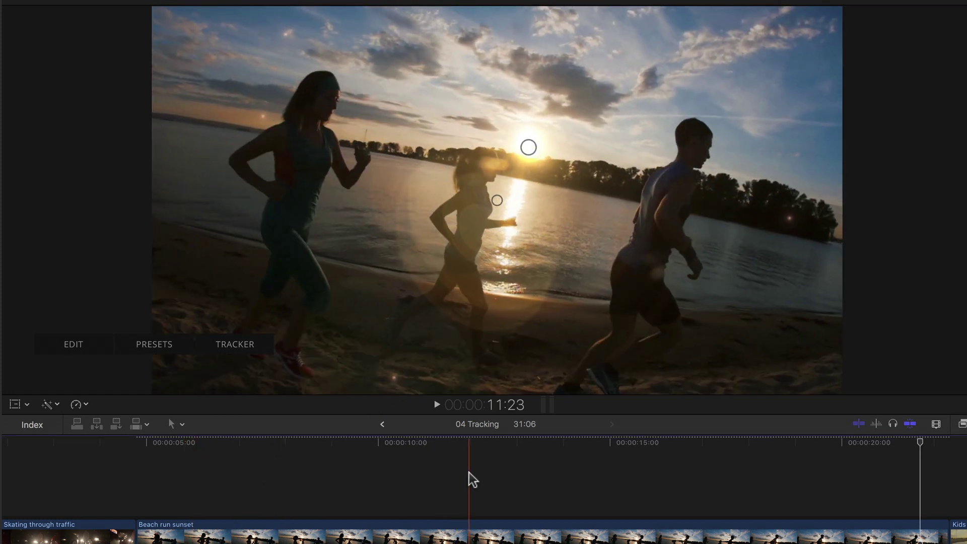
left_click(530, 479)
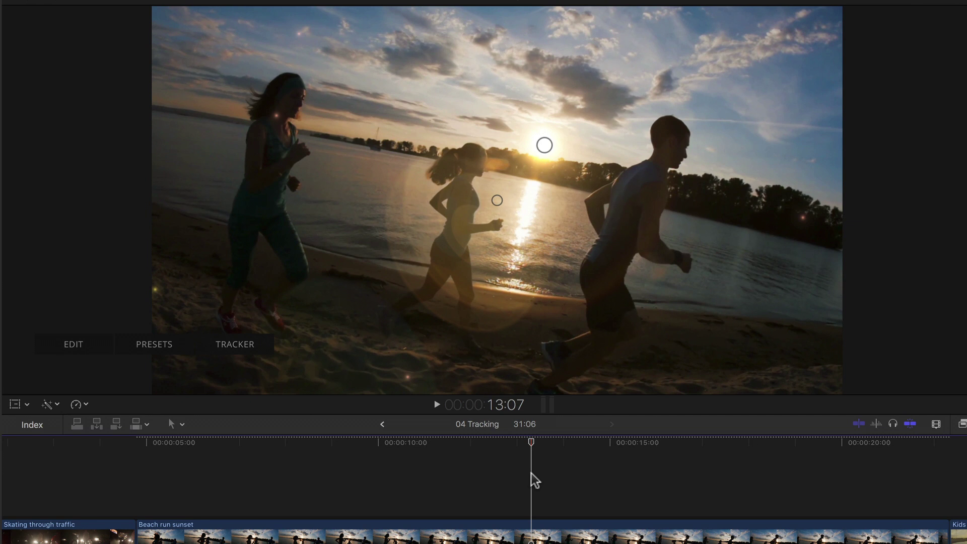
key("space")
key("space")
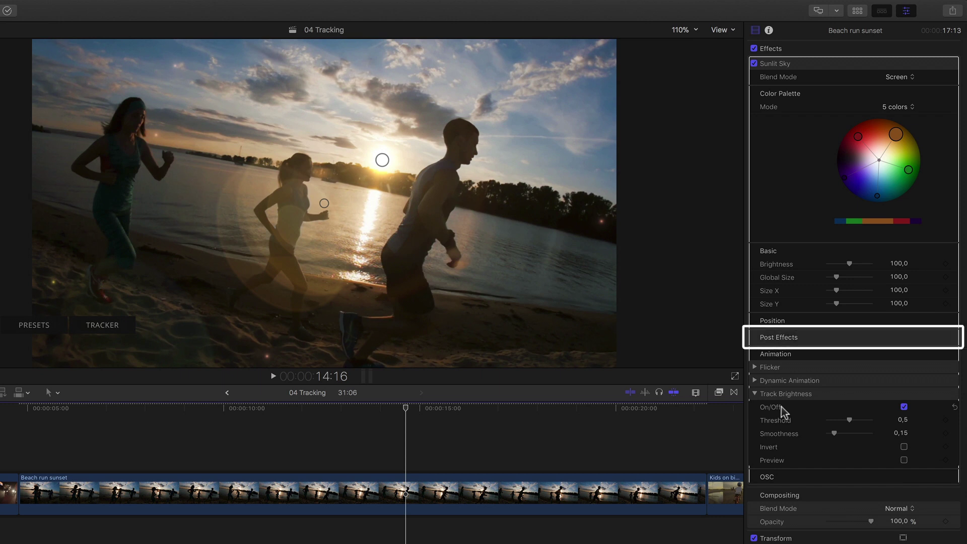
Step: At 19:01, show the flare's Post Effects settings and set Aberration to 0.27
left_click(942, 336)
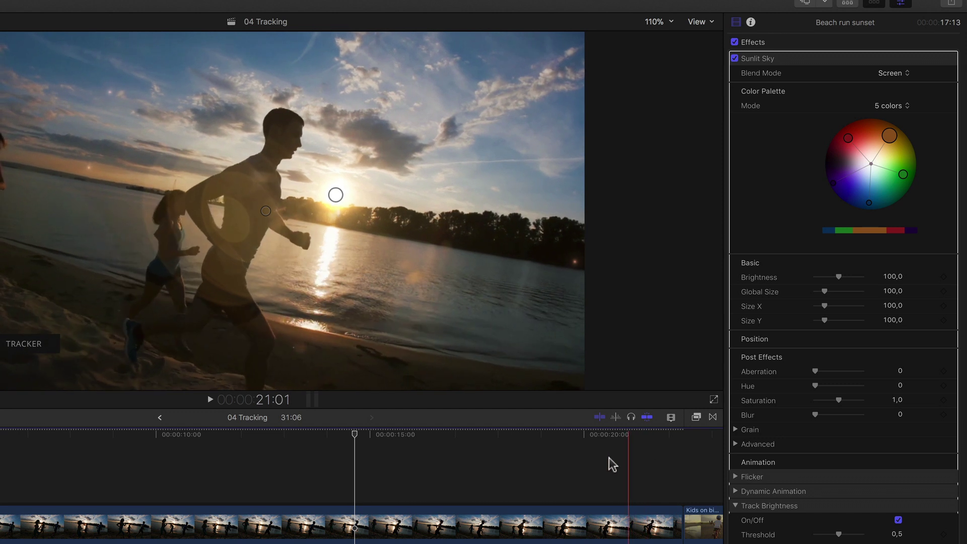
left_click(542, 456)
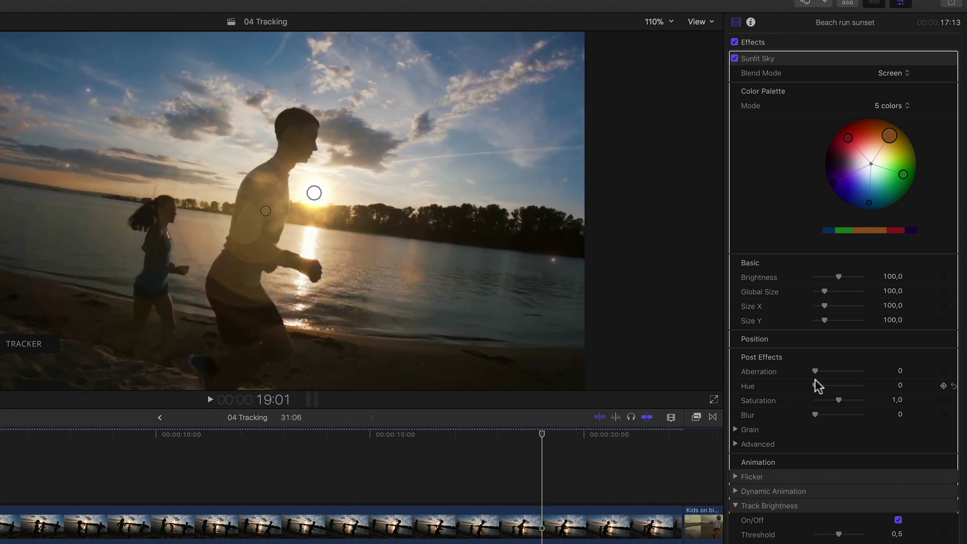
left_click_drag(820, 375, 825, 376)
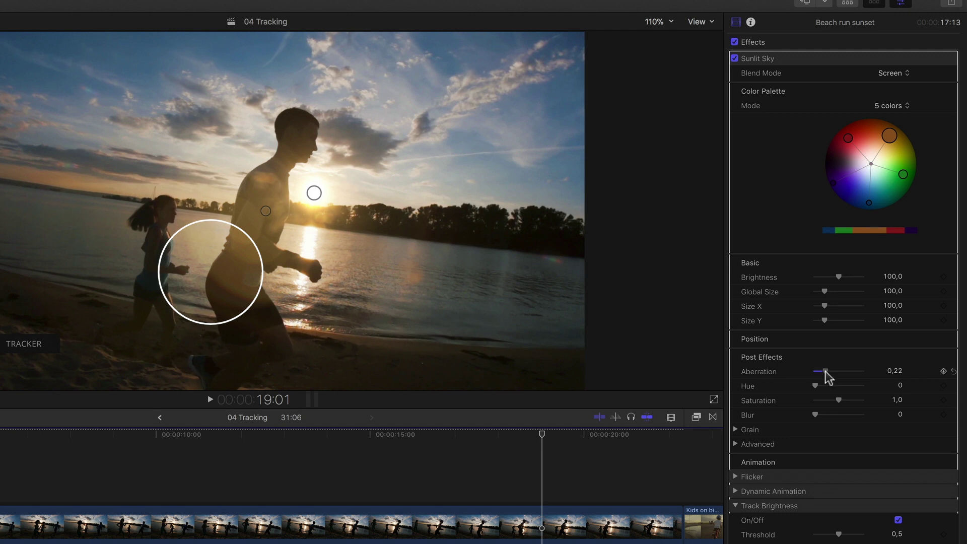
left_click_drag(822, 378, 824, 378)
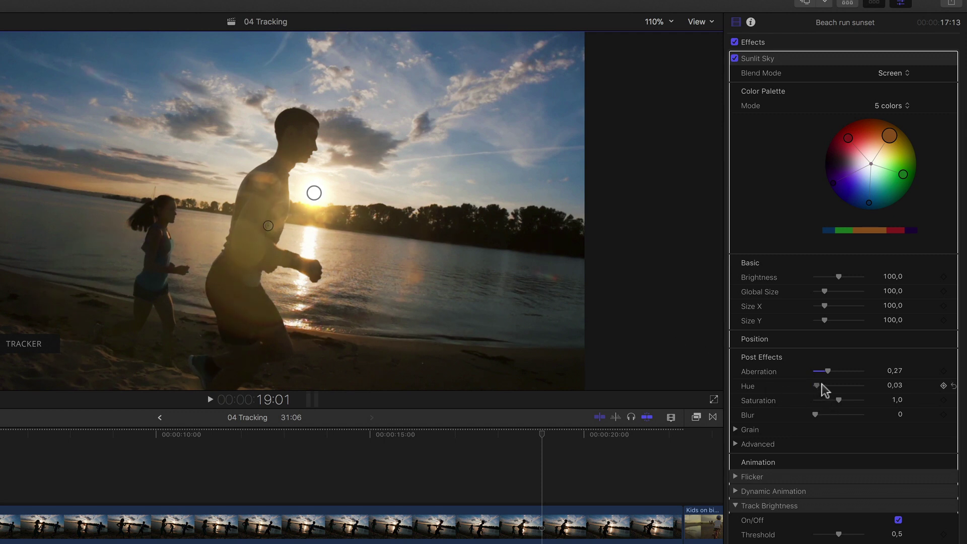
Step: Try a strong Hue shift and return it to 0, and set Saturation to 1.67 and Blur to 0.11
left_click_drag(822, 390, 876, 392)
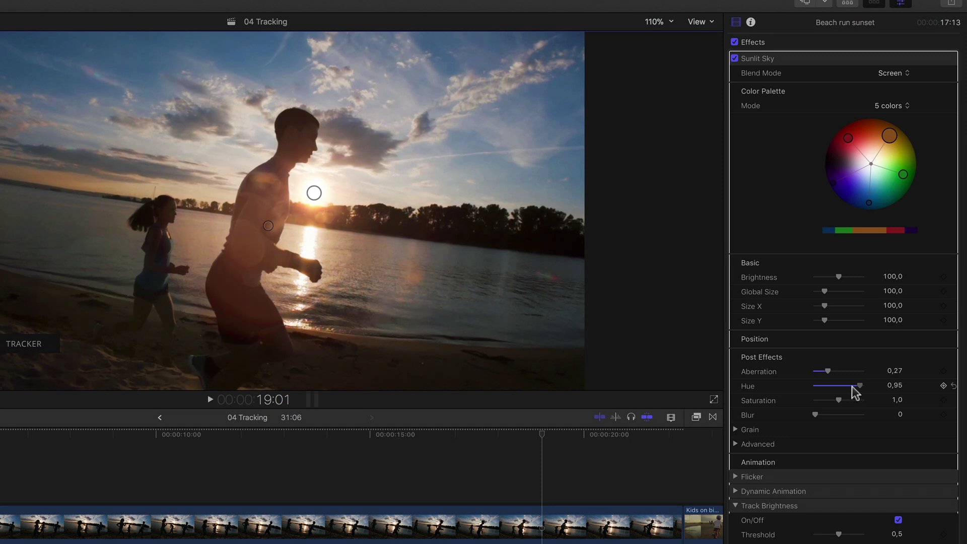
left_click_drag(852, 386, 805, 386)
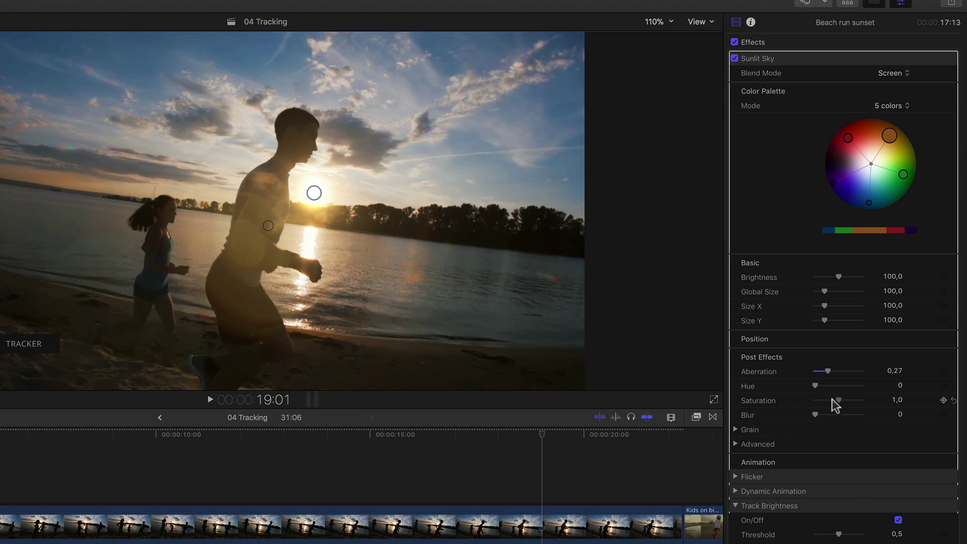
left_click_drag(832, 399, 819, 416)
Step: Add grain to the flare with Intensity 34, Size 21 and Speed 46
left_click(735, 429)
scroll(735, 431, "down", 5)
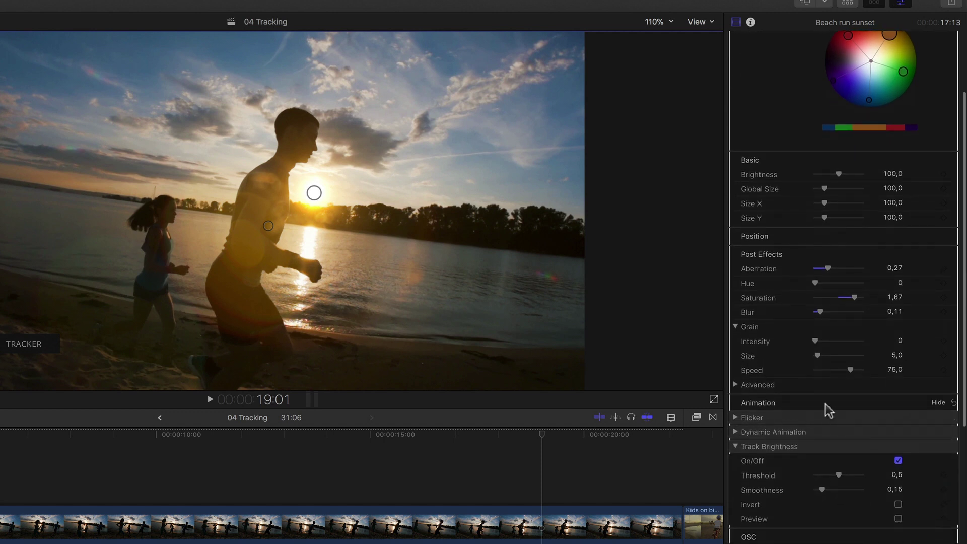
scroll(826, 408, "down", 2)
scroll(825, 403, "down", 1)
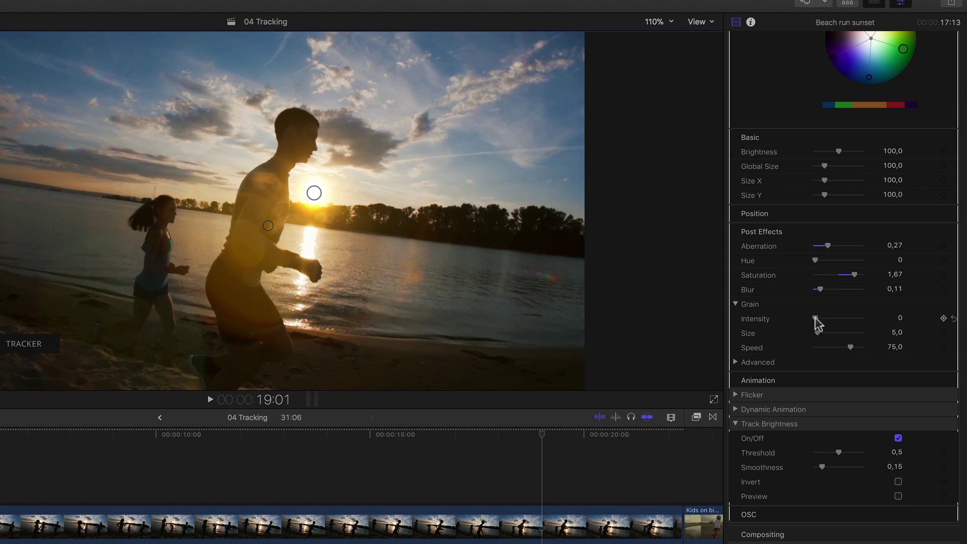
left_click_drag(816, 319, 838, 351)
Step: Look at the Double Resolution choices in the Advanced settings without changing them, and collapse the Post Effects group
left_click(734, 361)
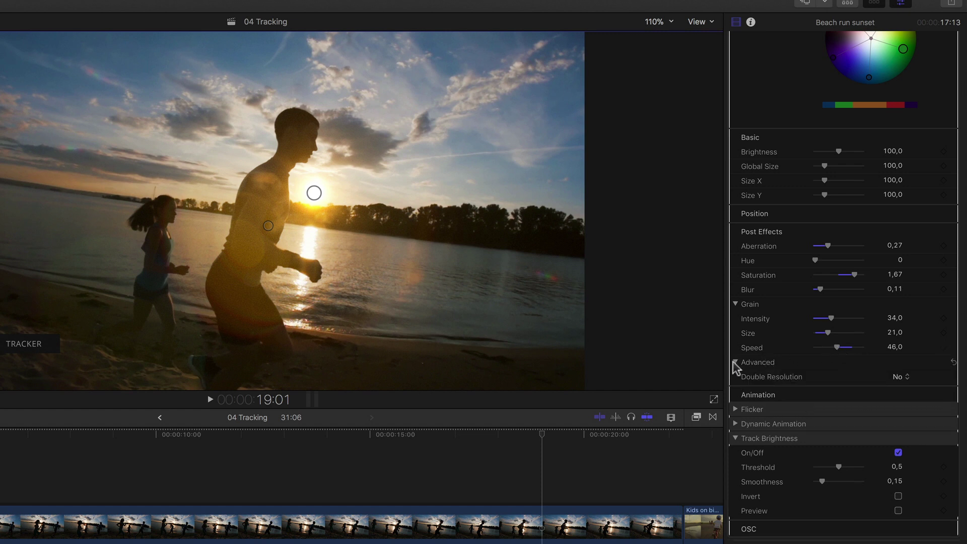
left_click(900, 377)
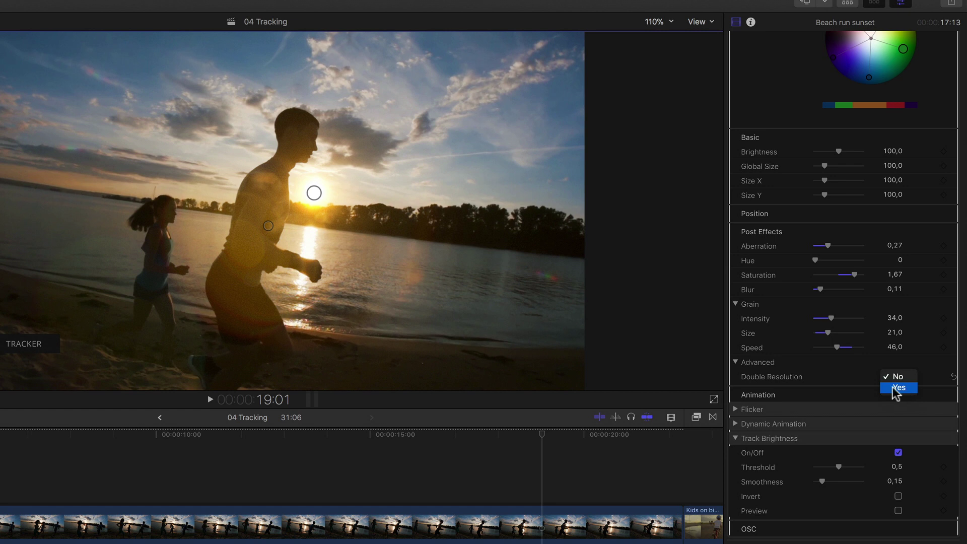
left_click(744, 364)
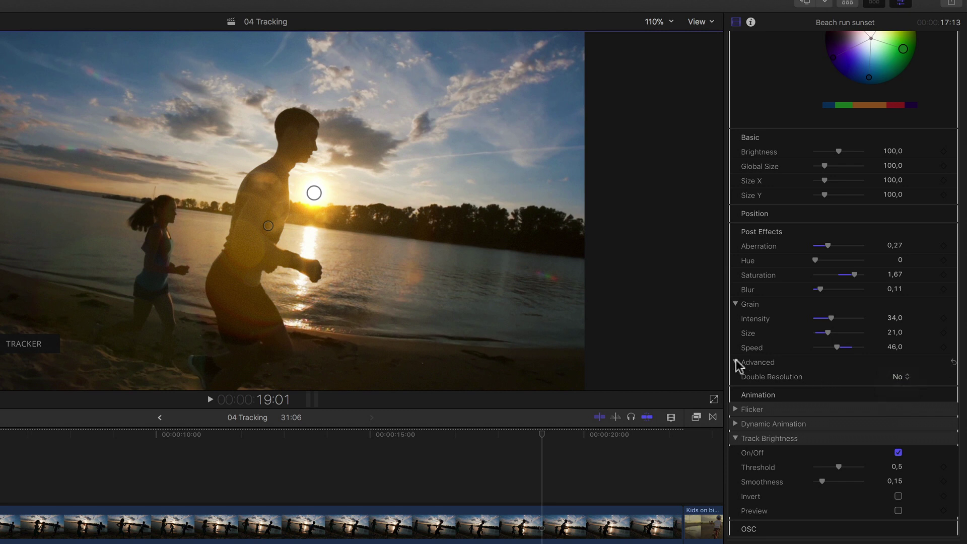
left_click(736, 361)
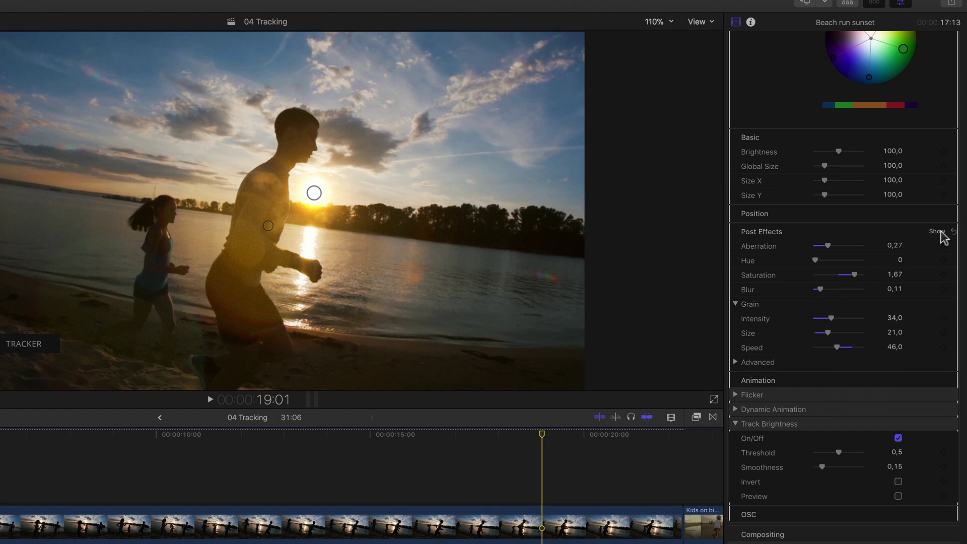
left_click(938, 232)
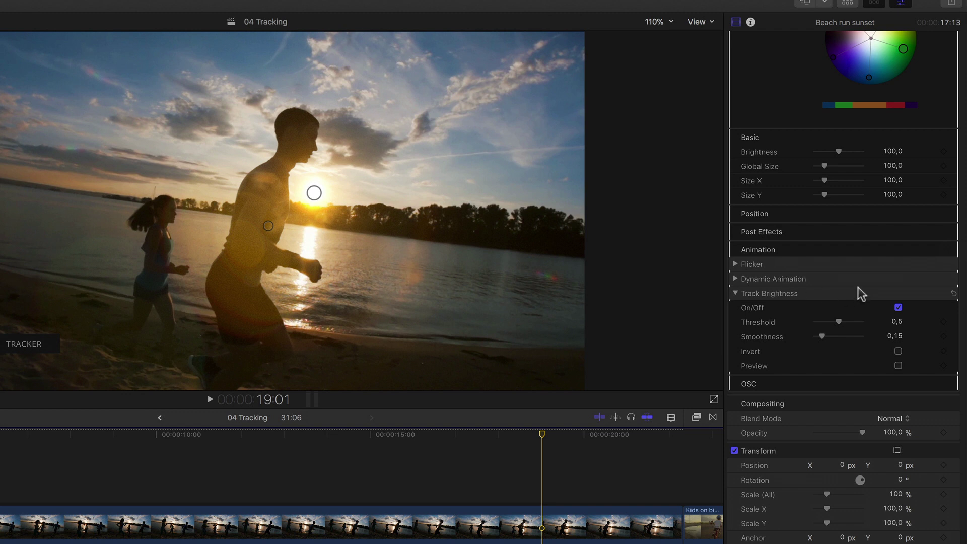
Step: Expand the Flicker animation settings and move the flare's center slightly down on the sun at 19:01
left_click(937, 250)
left_click(937, 250)
left_click(735, 264)
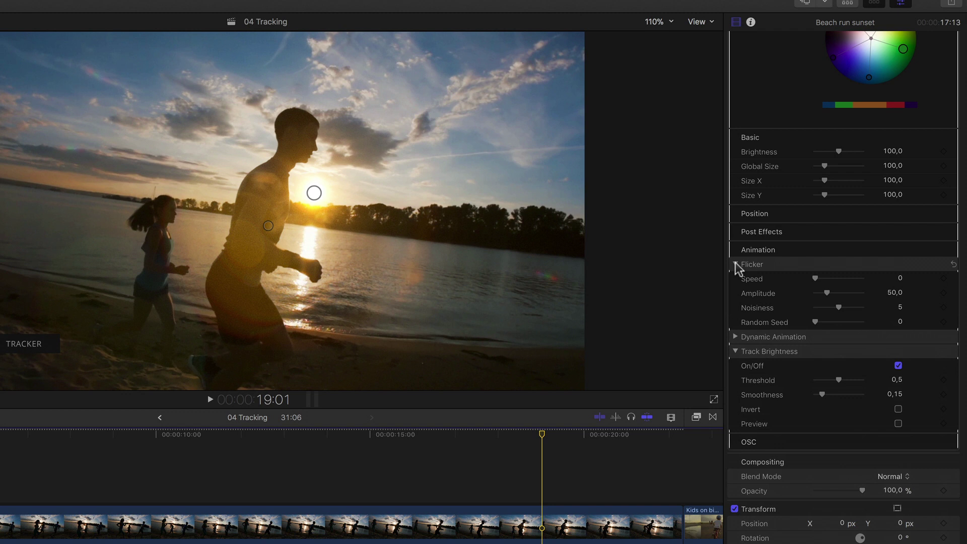
scroll(736, 267, "down", 1)
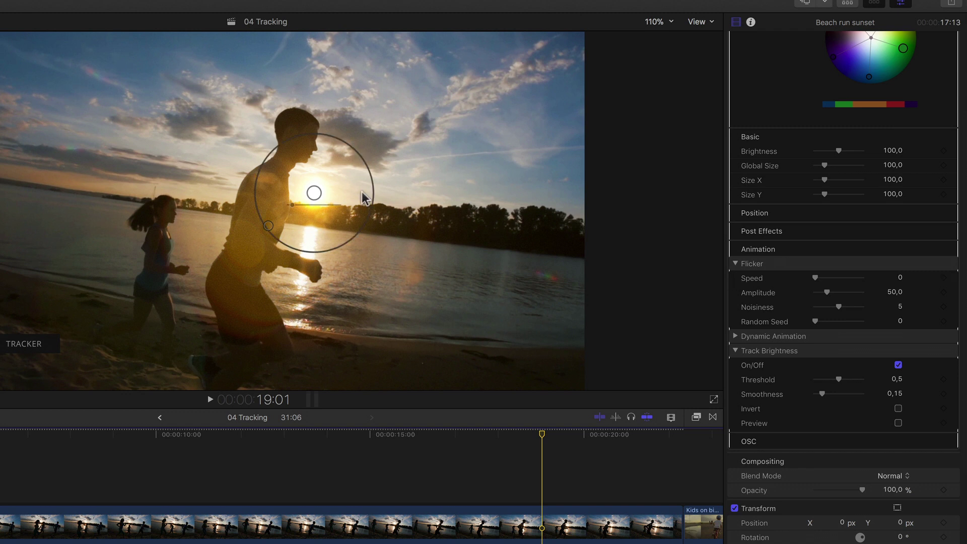
left_click_drag(314, 192, 318, 206)
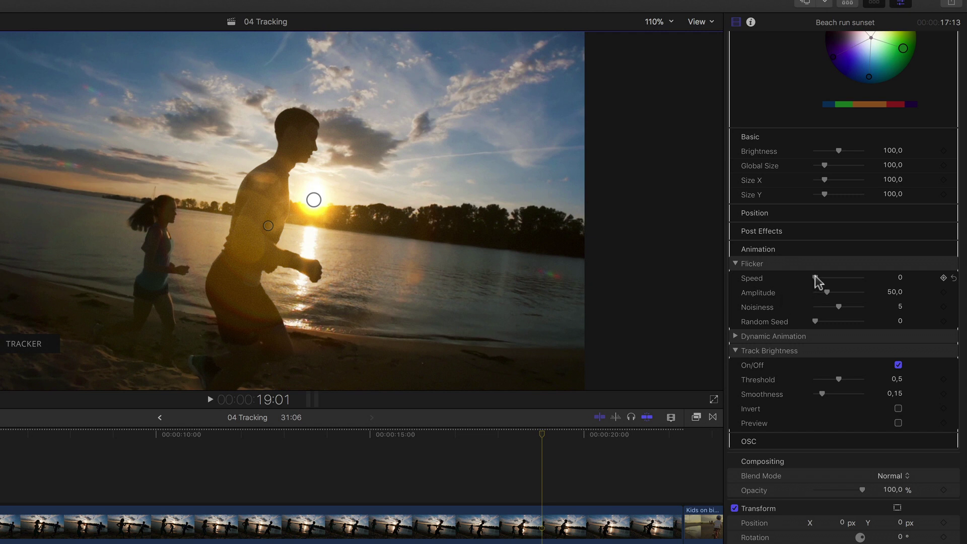
Step: Try out the flare's Flicker controls and set Speed to 31 and Amplitude to 80
left_click_drag(815, 277, 833, 292)
left_click(952, 292)
left_click_drag(827, 306, 848, 308)
left_click_drag(815, 278, 822, 278)
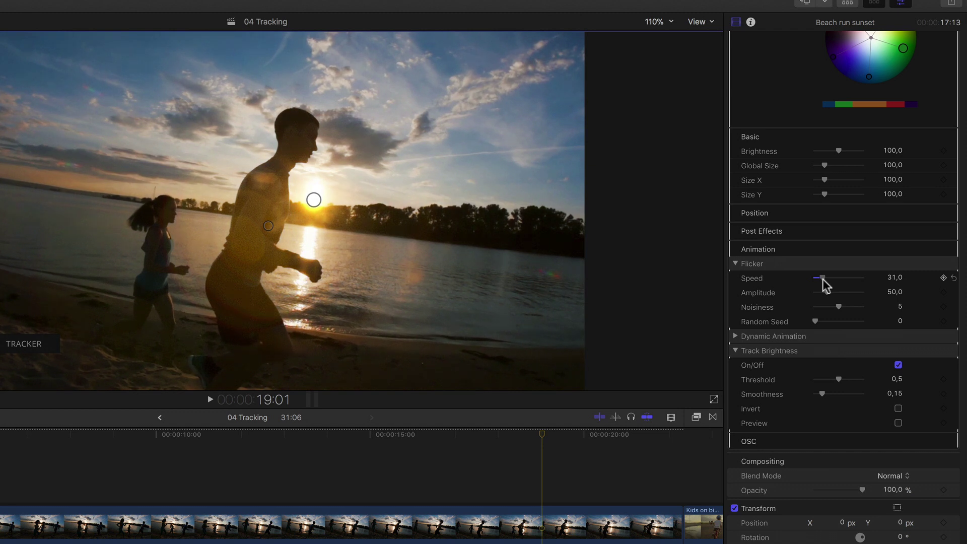
left_click_drag(829, 292, 833, 292)
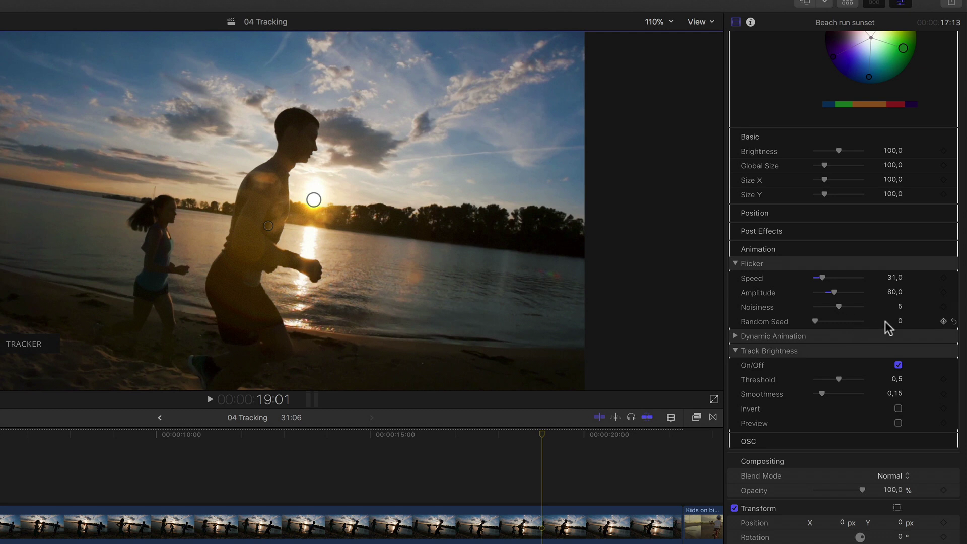
Step: Play back the flickering flare on the Beach run sunset clip, check it at 20:19, and play on through the Kids on bikes clip
key("space")
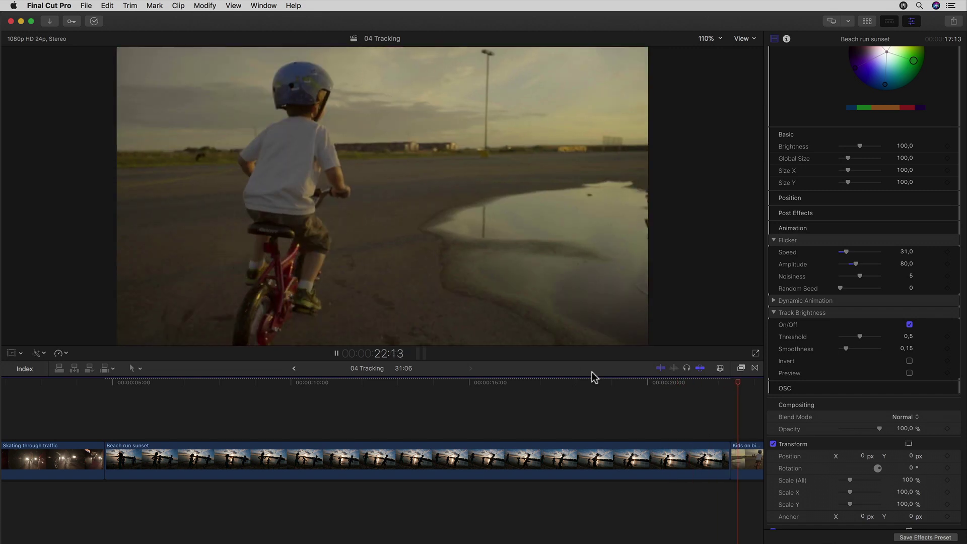
key("space")
left_click_drag(682, 392, 675, 392)
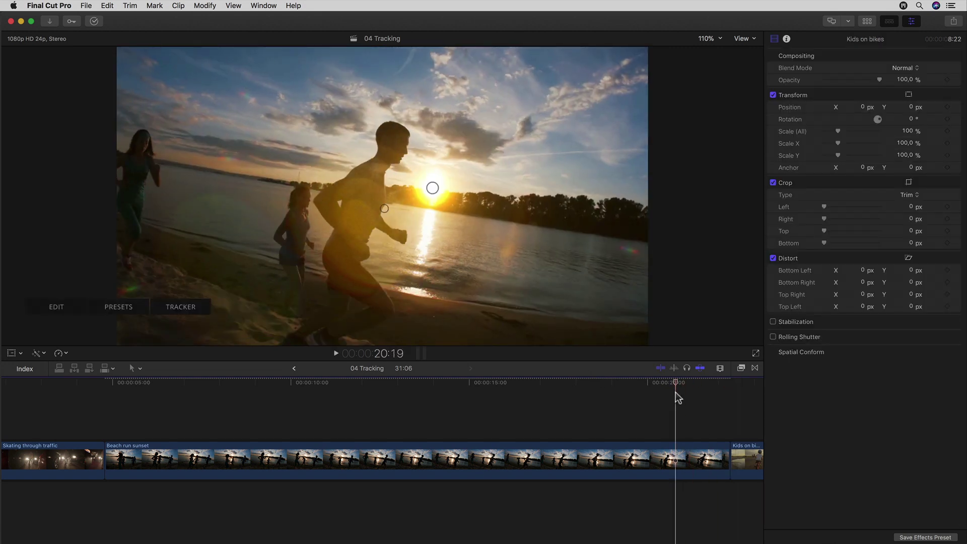
scroll(676, 392, "right", 5)
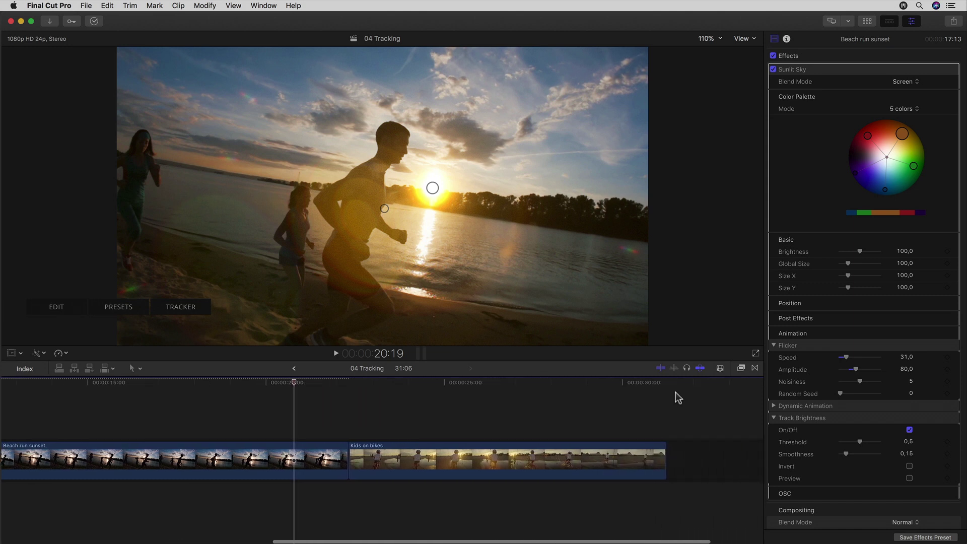
key("space")
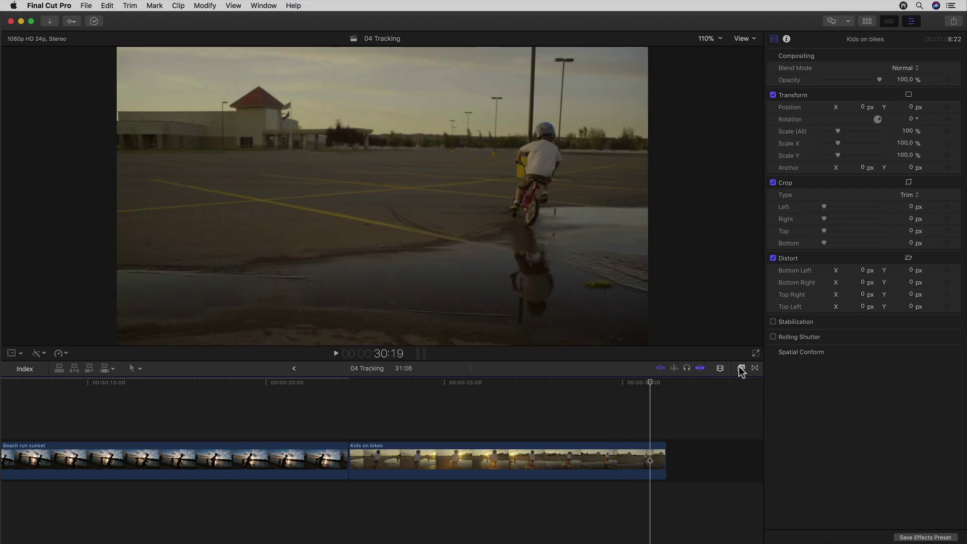
Step: Browse the mFlare 2 presets, apply the Anamorphic preset Beam Stream to the Kids on bikes clip, and hide the effects browser
left_click(741, 368)
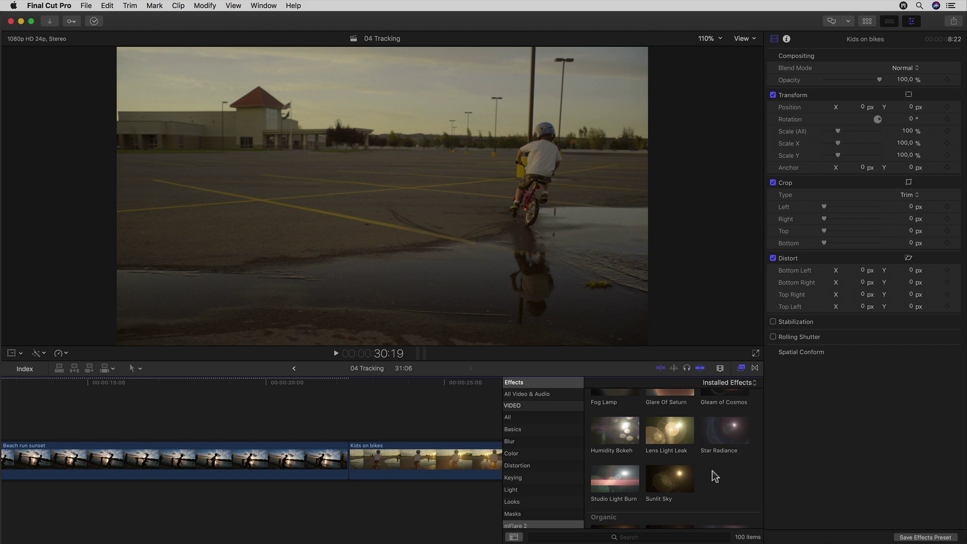
scroll(715, 475, "up", 2)
scroll(715, 476, "up", 10)
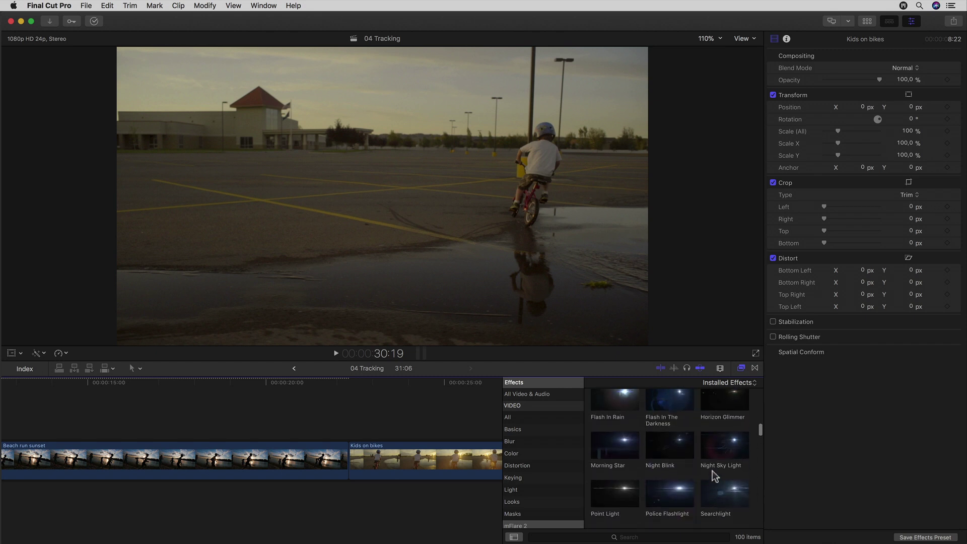
scroll(715, 476, "up", 2)
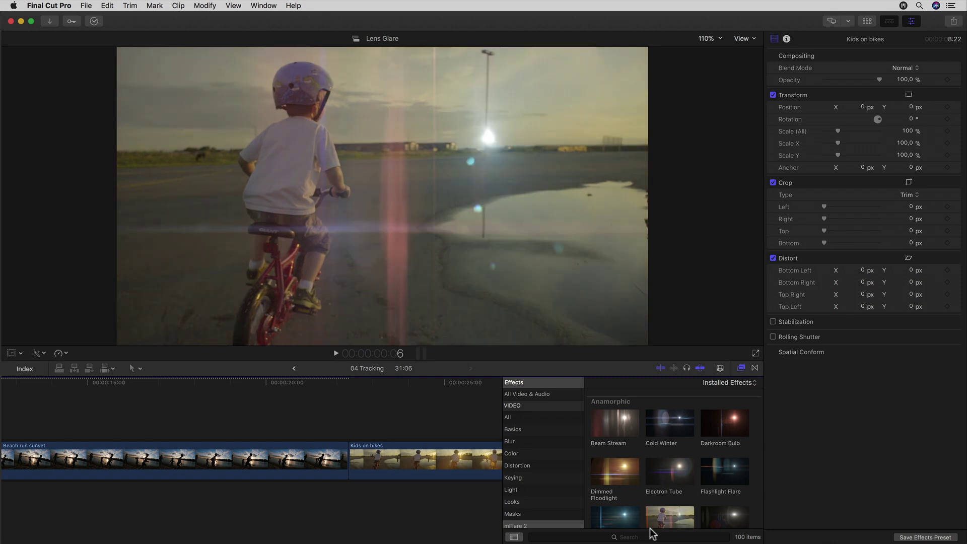
scroll(681, 455, "down", 3)
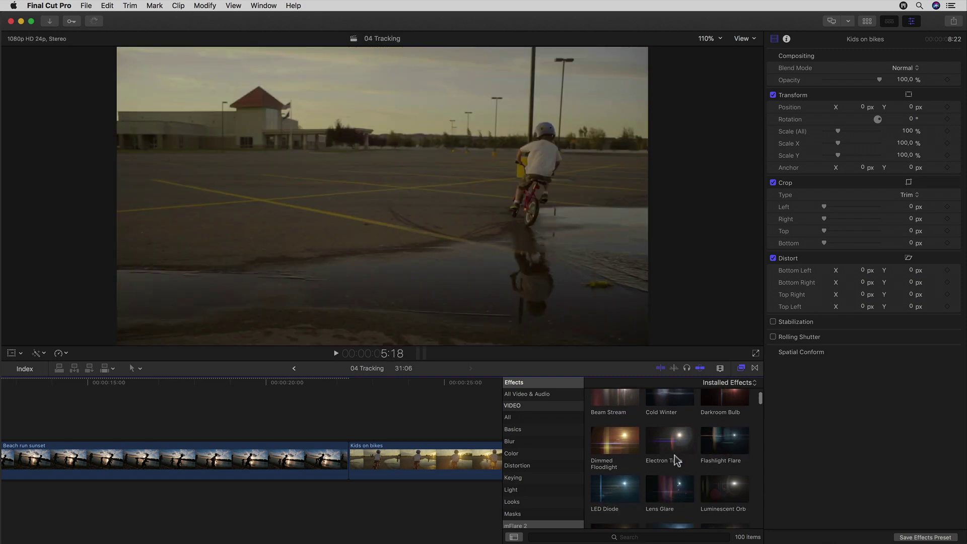
scroll(626, 432, "up", 3)
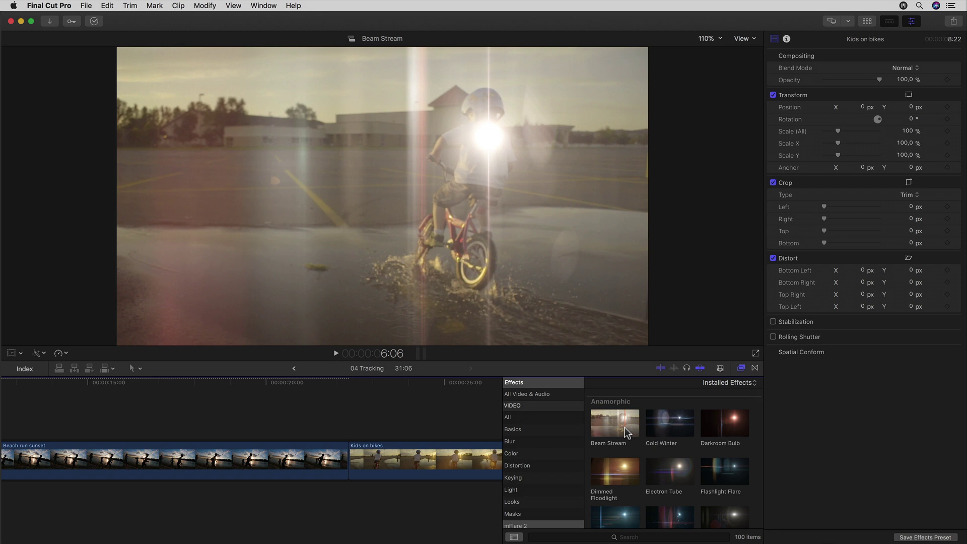
left_click_drag(627, 432, 474, 470)
scroll(474, 466, "right", 5)
left_click(755, 368)
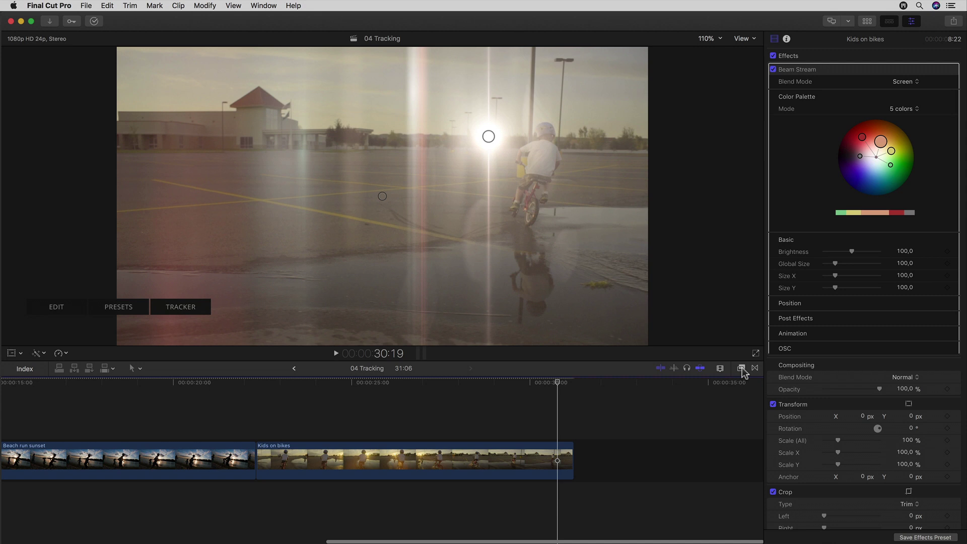
Step: Place the Beam Stream flare's center on the sun at 25:08 and track it in reverse from there
left_click(330, 418)
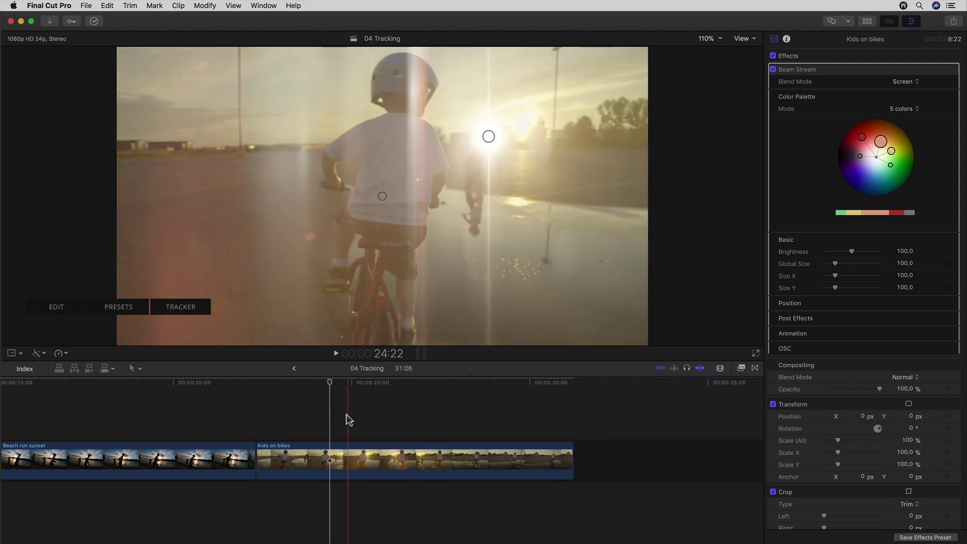
left_click(363, 419)
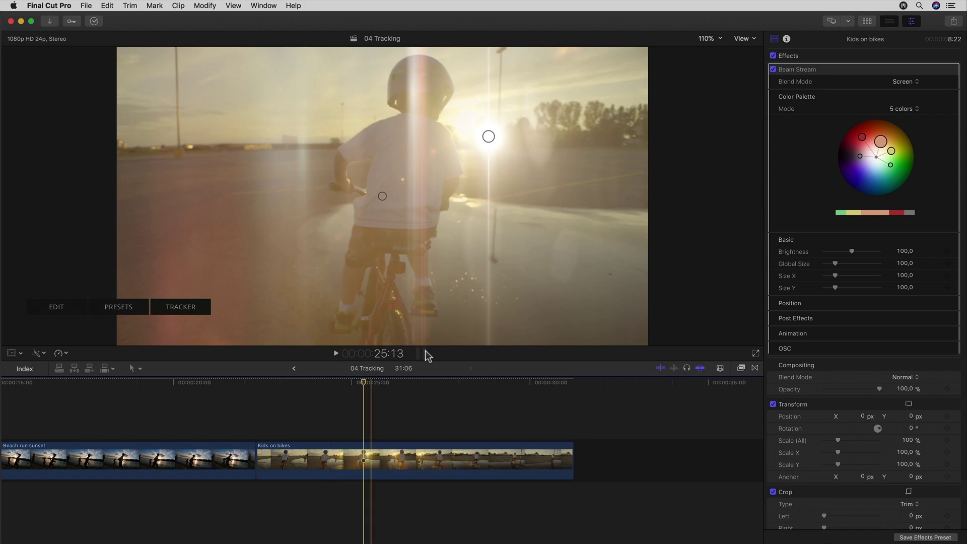
left_click_drag(488, 137, 465, 146)
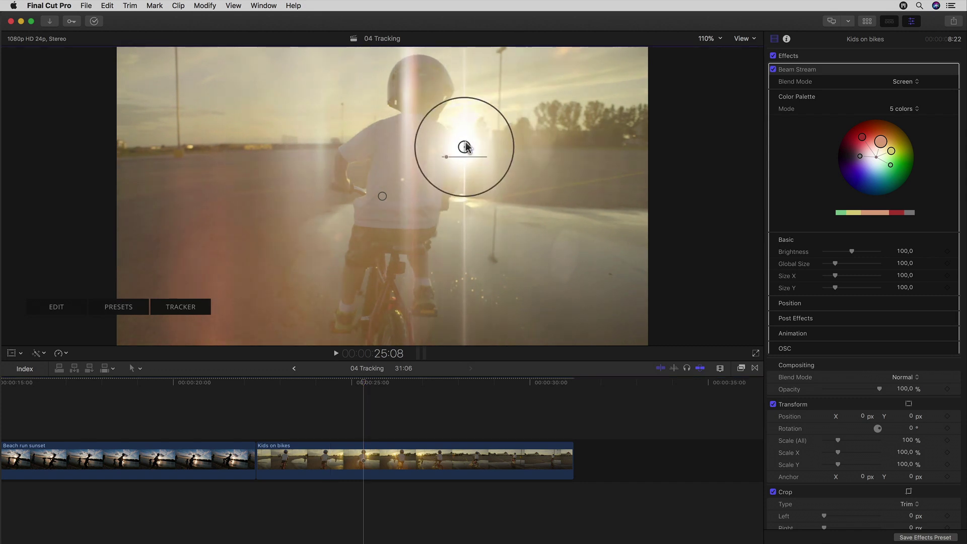
left_click(182, 308)
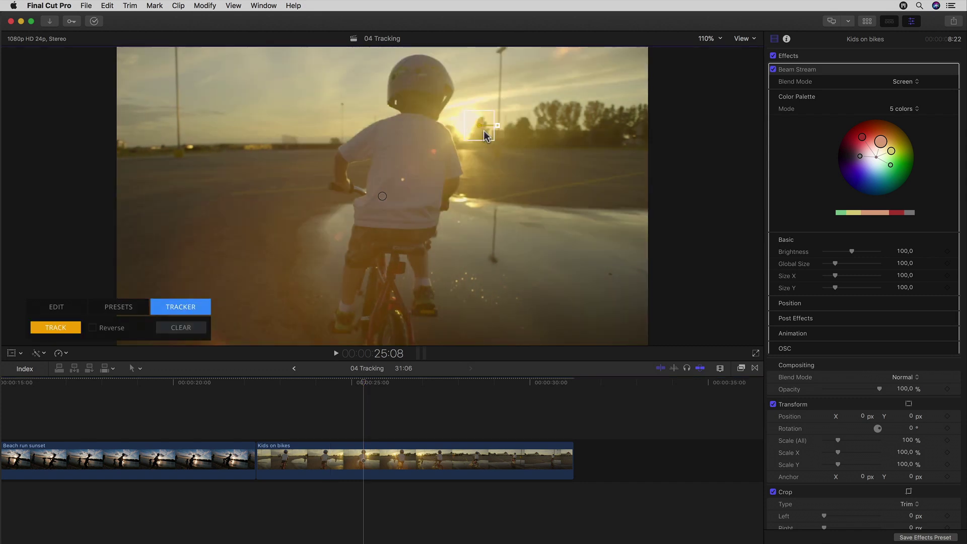
left_click(92, 327)
left_click(70, 329)
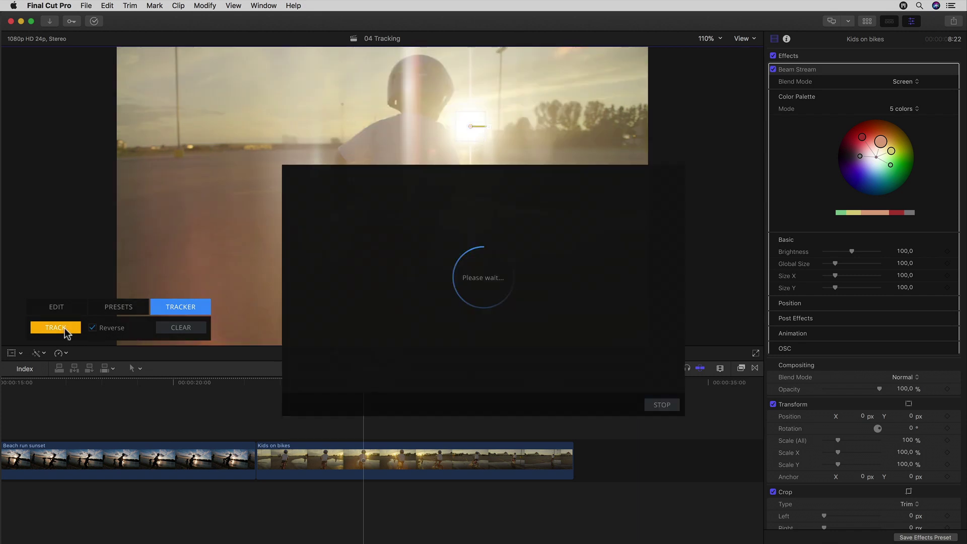
Step: Reposition the flare's tracker at 24:07 and 23:15, and track in reverse again from 23:15
left_click(326, 406)
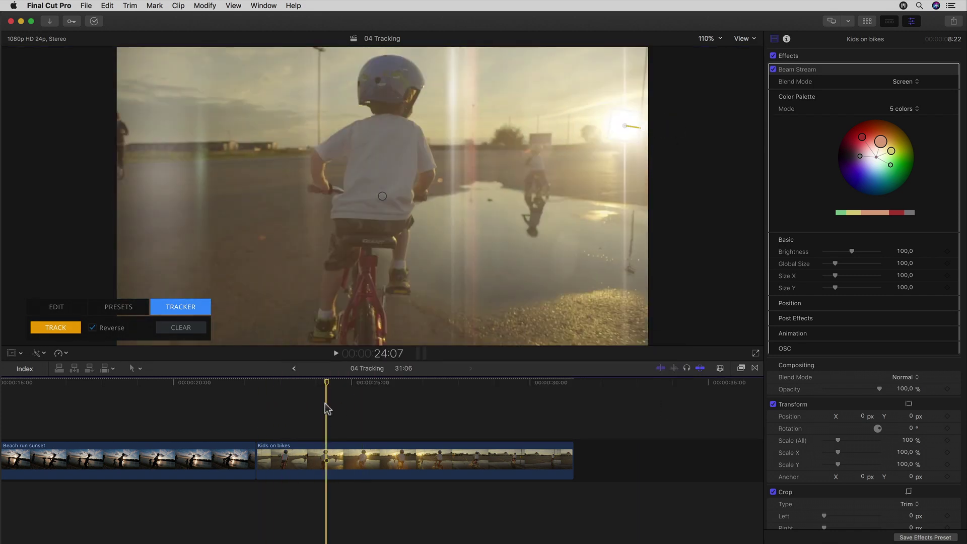
left_click_drag(618, 125, 445, 139)
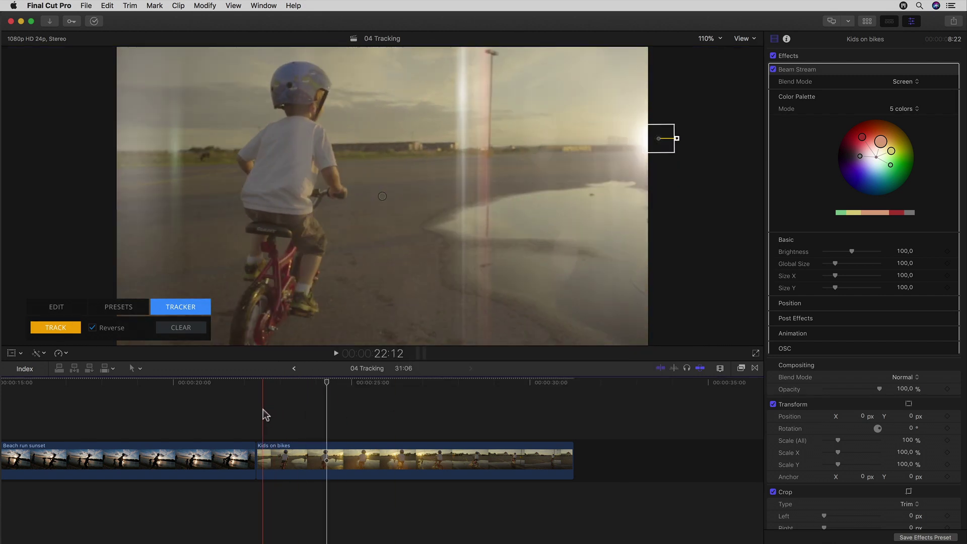
left_click(303, 412)
left_click_drag(533, 143, 444, 135)
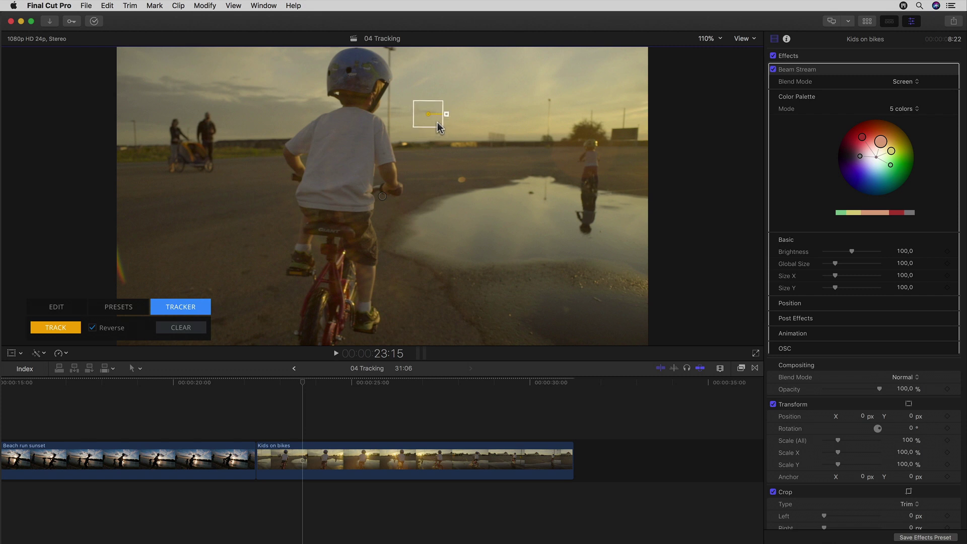
left_click(65, 327)
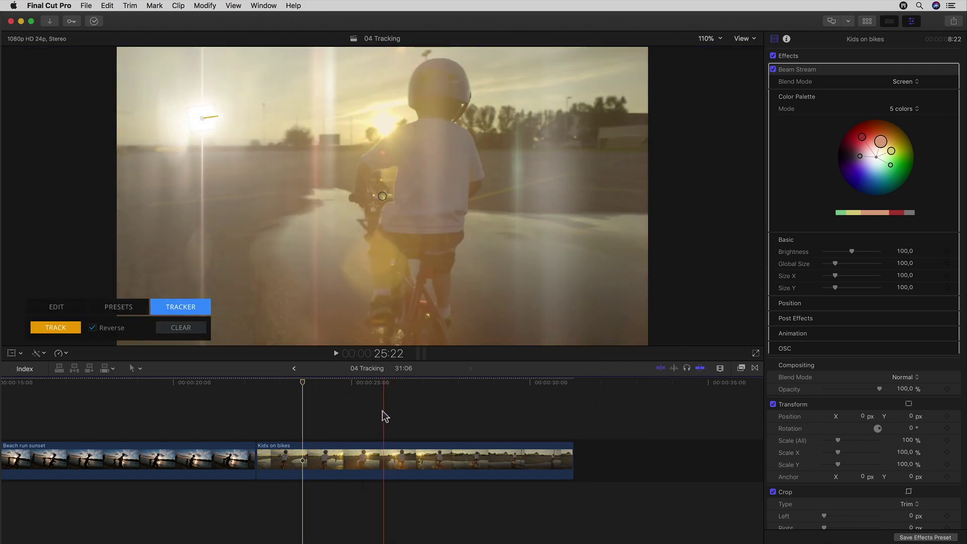
Step: Move the flare's tracker onto the sun at 25:22, turn off Reverse and track forward
left_click(383, 411)
left_click_drag(209, 123, 378, 146)
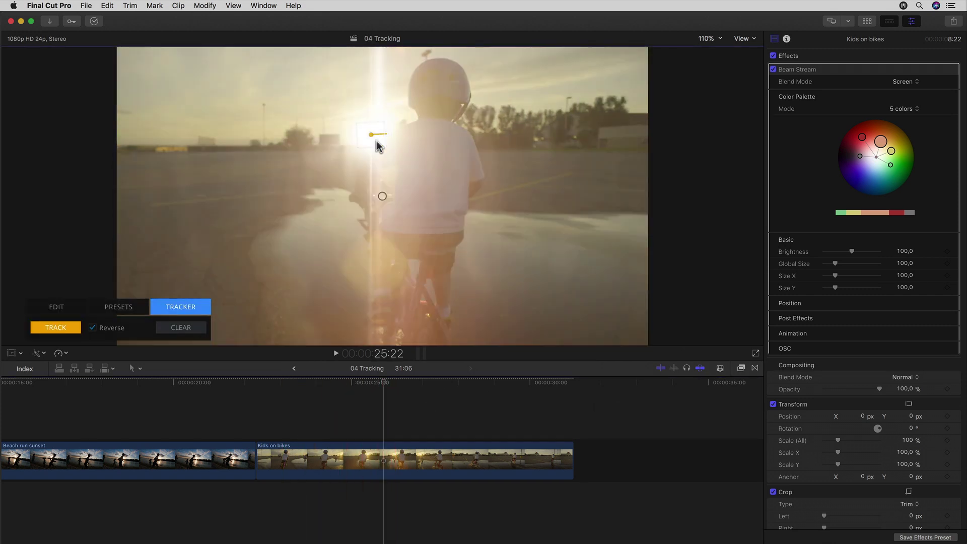
left_click(92, 327)
left_click(61, 328)
left_click(661, 404)
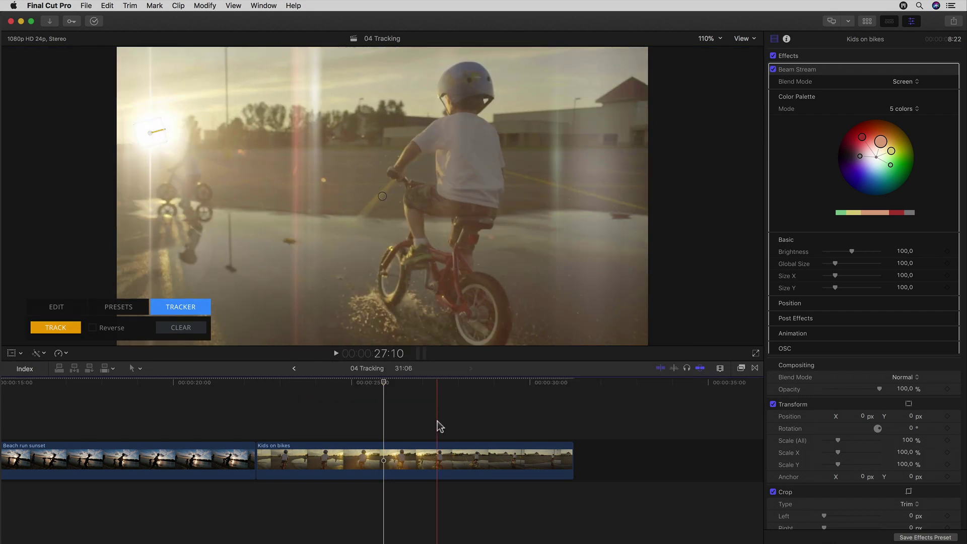
Step: Reposition the tracker near the building at 27:11 and beside the boy's shoulder at 28:02, tracking forward from each frame
left_click(439, 425)
left_click_drag(104, 129, 605, 139)
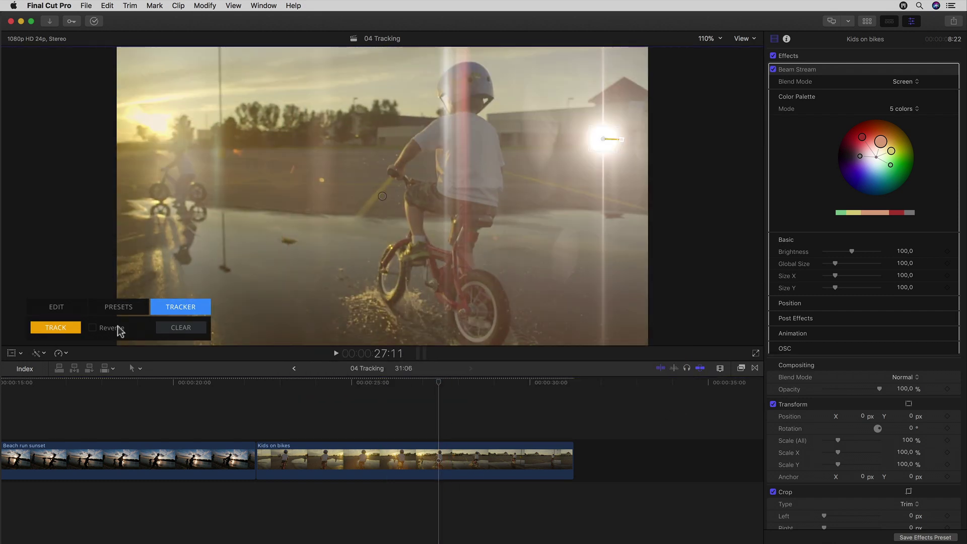
left_click(56, 329)
left_click(662, 404)
left_click(460, 406)
left_click_drag(528, 139, 406, 134)
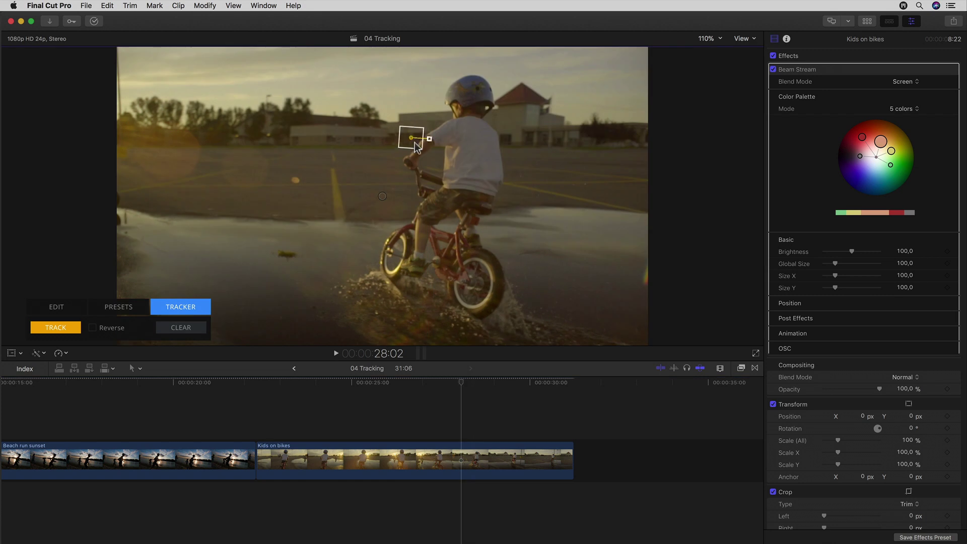
left_click(59, 328)
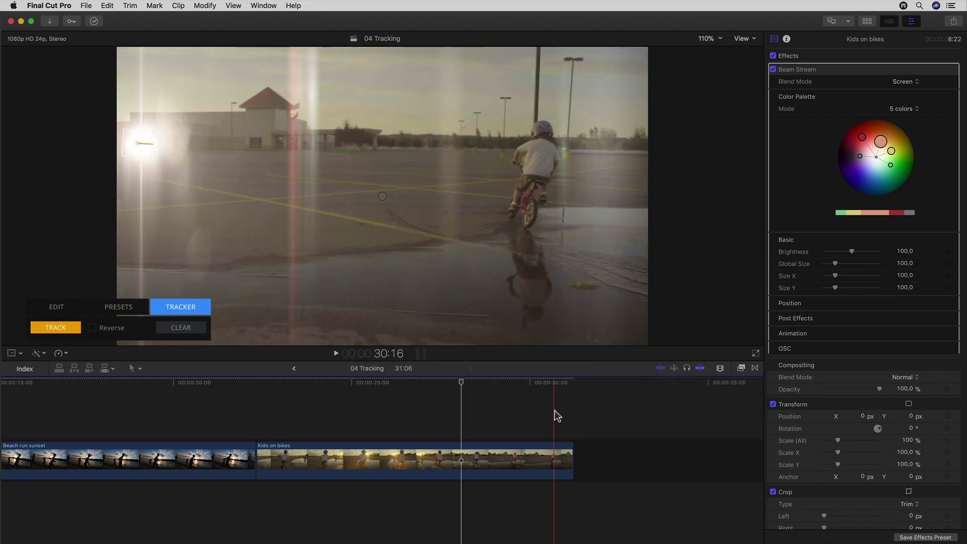
Step: Bring the off-screen tracker back into the frame beside the boy at 25:07 and track forward from there
left_click(362, 416)
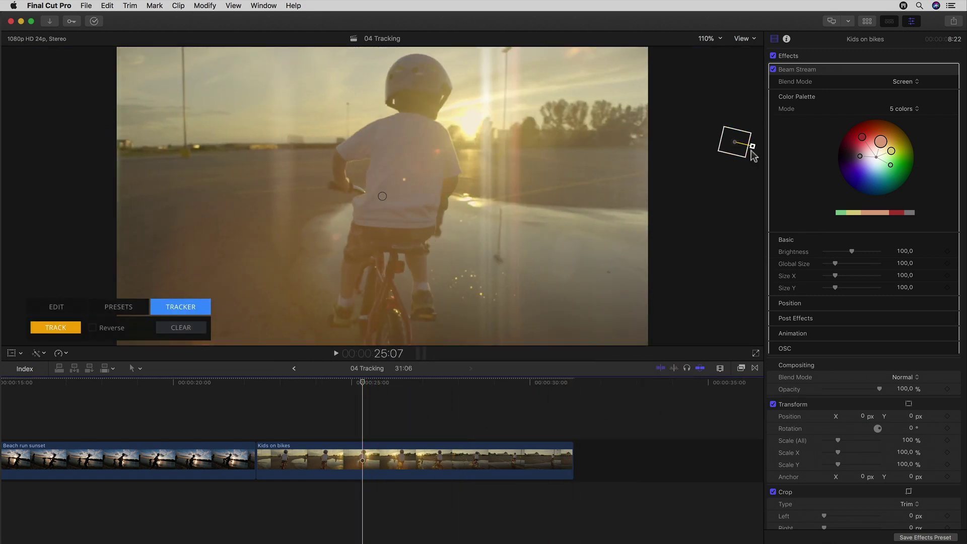
left_click_drag(755, 150, 619, 145)
left_click_drag(493, 147, 302, 151)
left_click(55, 327)
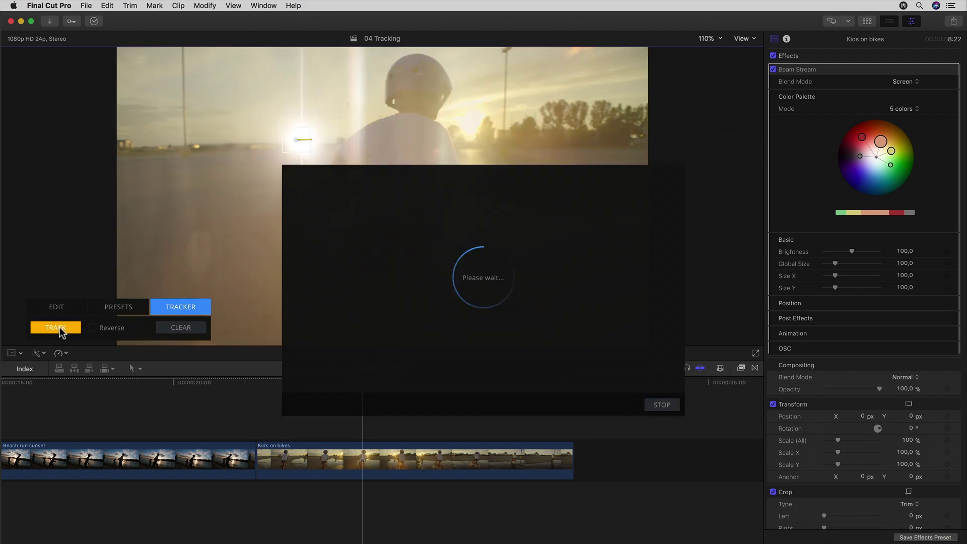
left_click(663, 411)
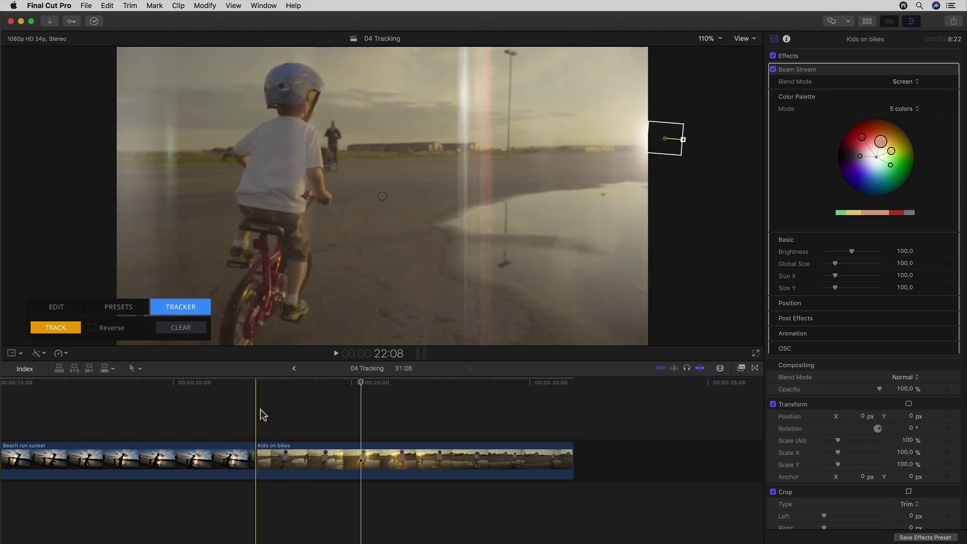
Step: Move the tracked flare from the boy's back onto the sun at 24:15
left_click(338, 412)
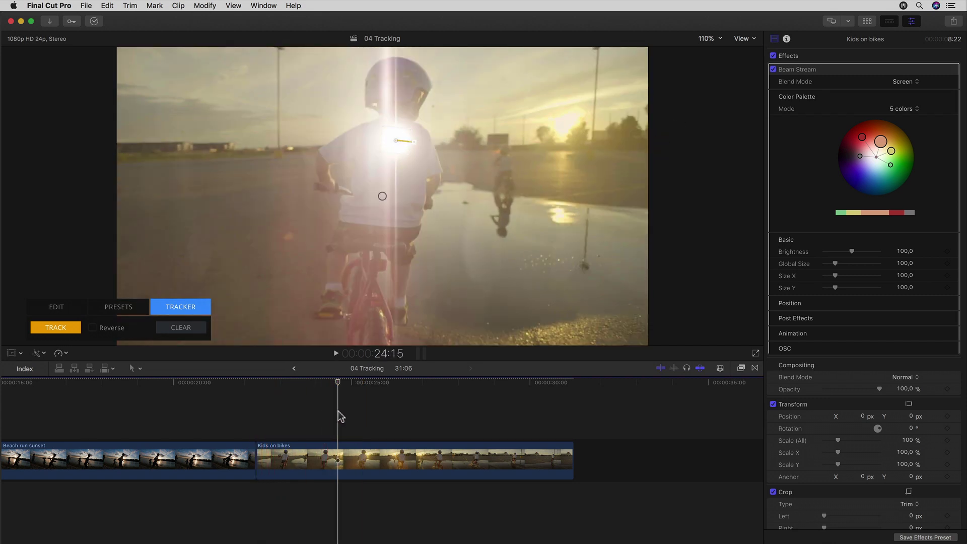
left_click(399, 151)
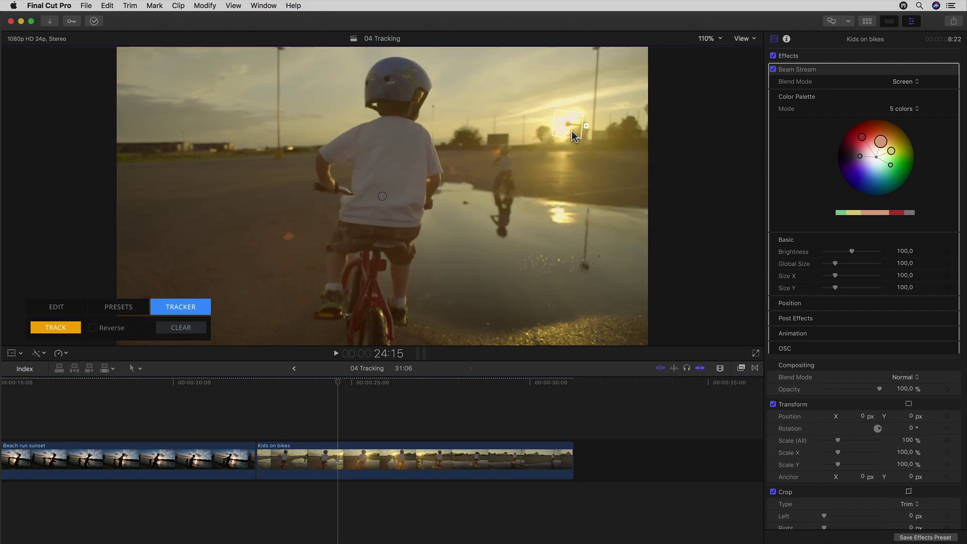
left_click_drag(574, 135, 585, 134)
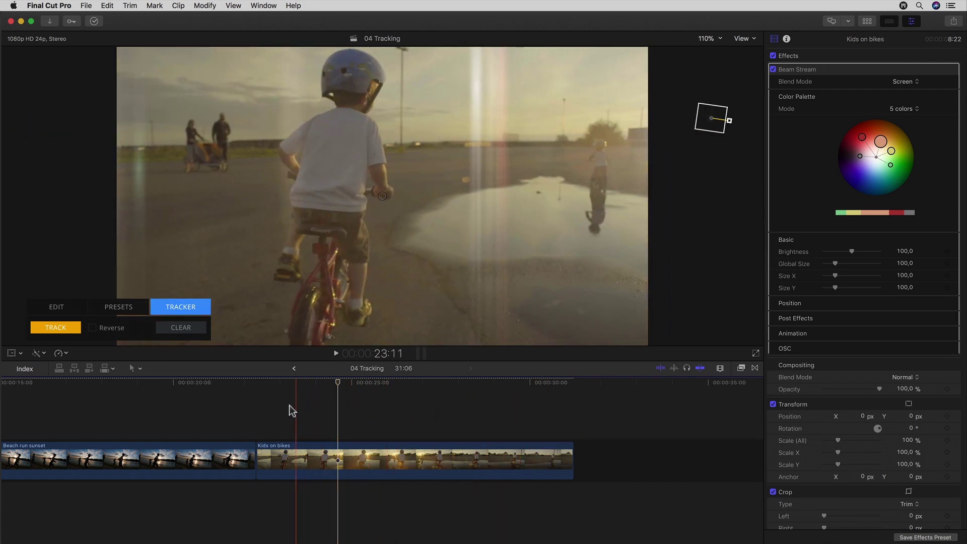
Step: Play back the Kids on bikes clip and check the tracked flare's position against the sun at 24:02
key("space")
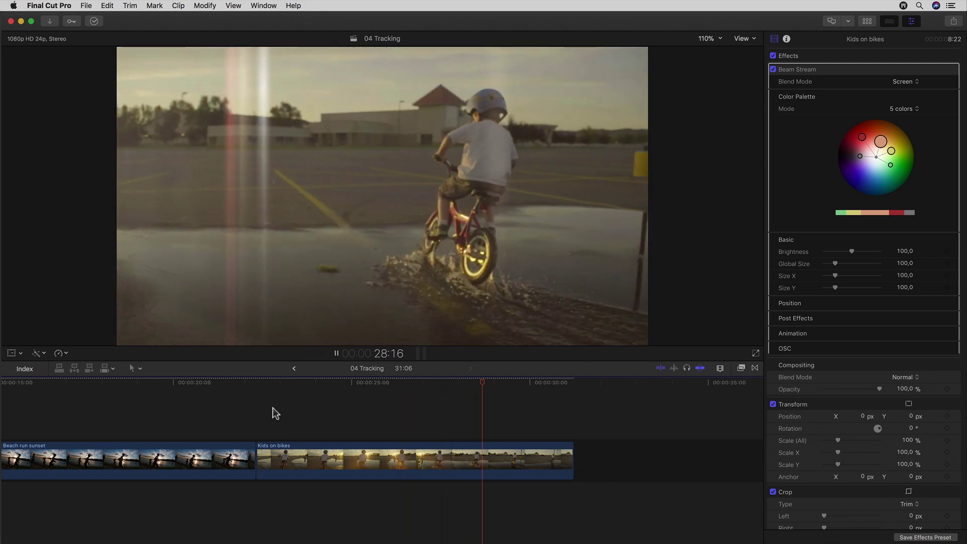
key("space")
left_click(318, 414)
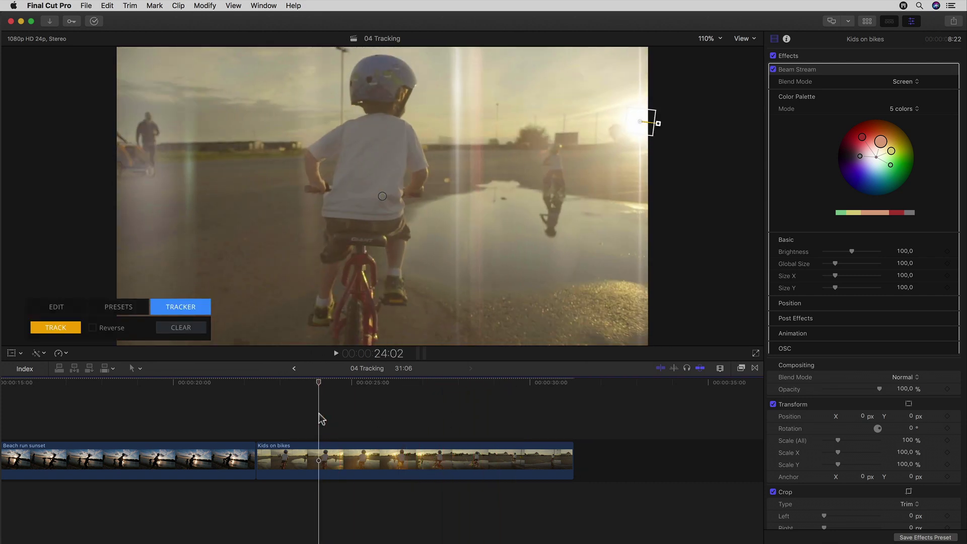
Step: Go to 29:01 in the Kids on bikes clip and expand the Beam Stream flare's Animation settings
left_click(497, 418)
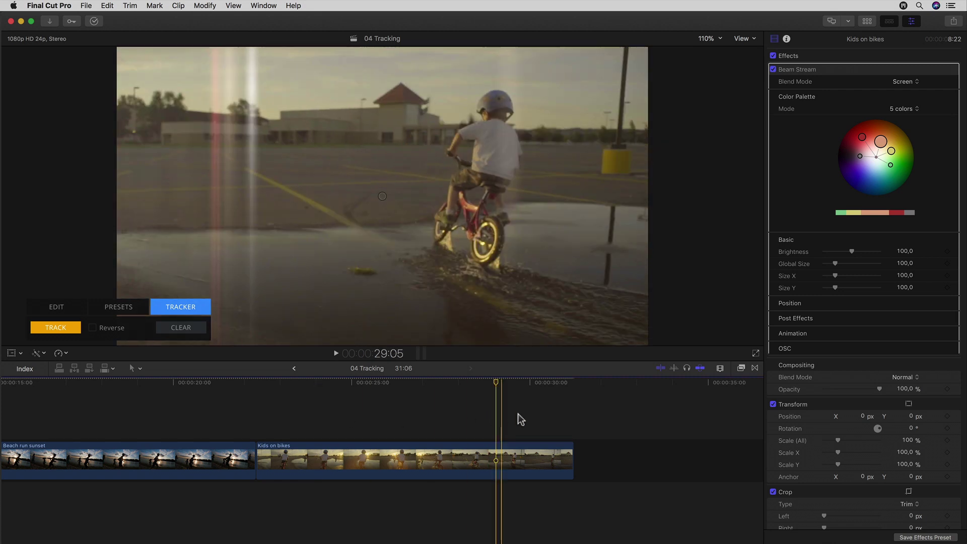
mouse_move(883, 354)
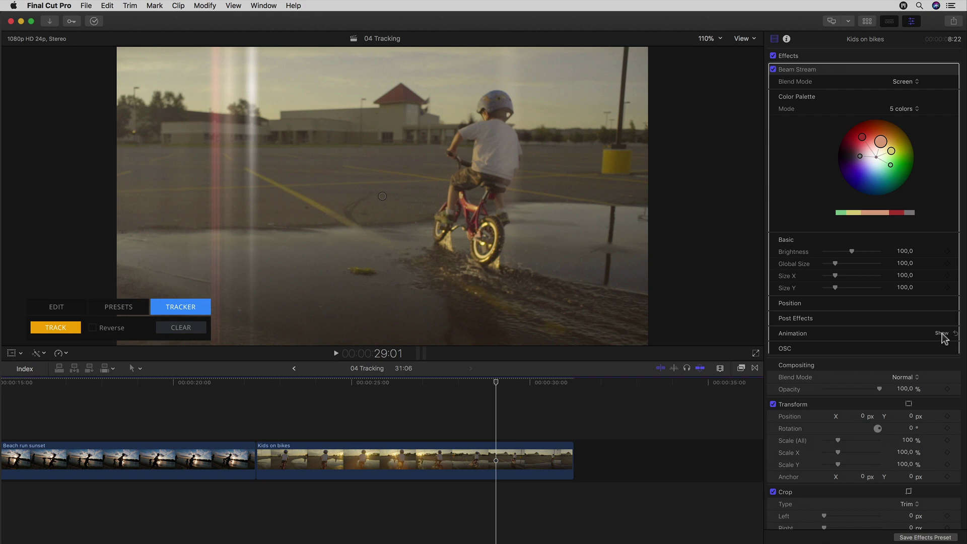
left_click(942, 334)
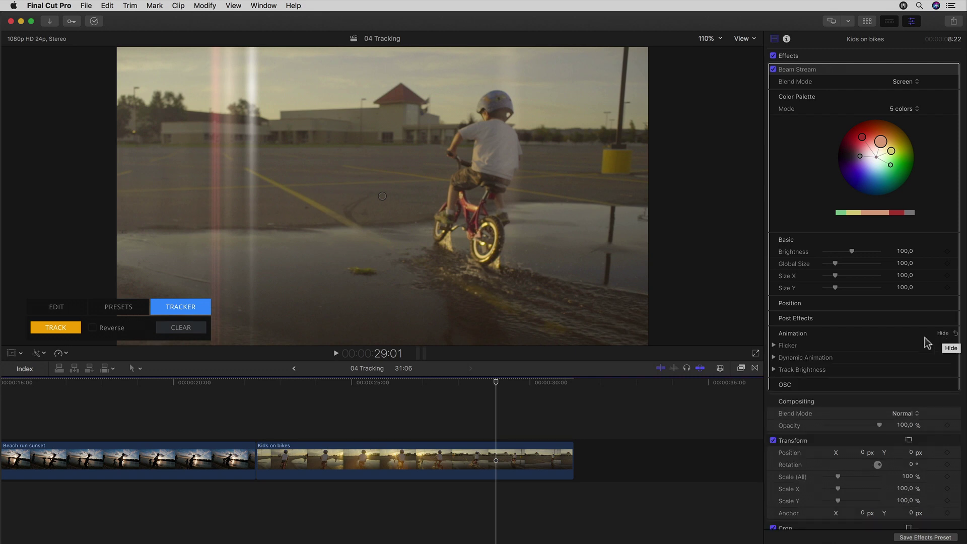
Step: Close the tracker controls and set the Beam Stream flare's Dynamic Animation mode to Off Screen
left_click(774, 357)
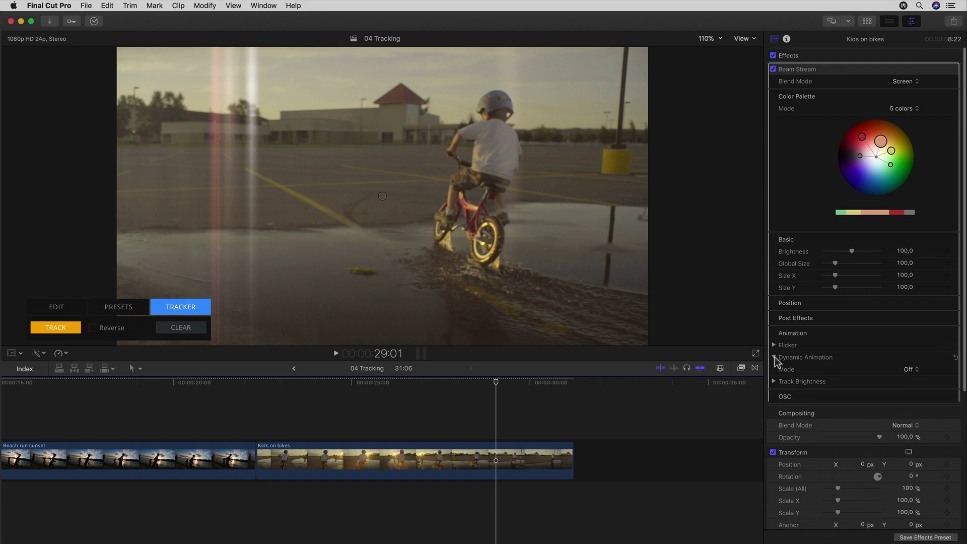
left_click(177, 308)
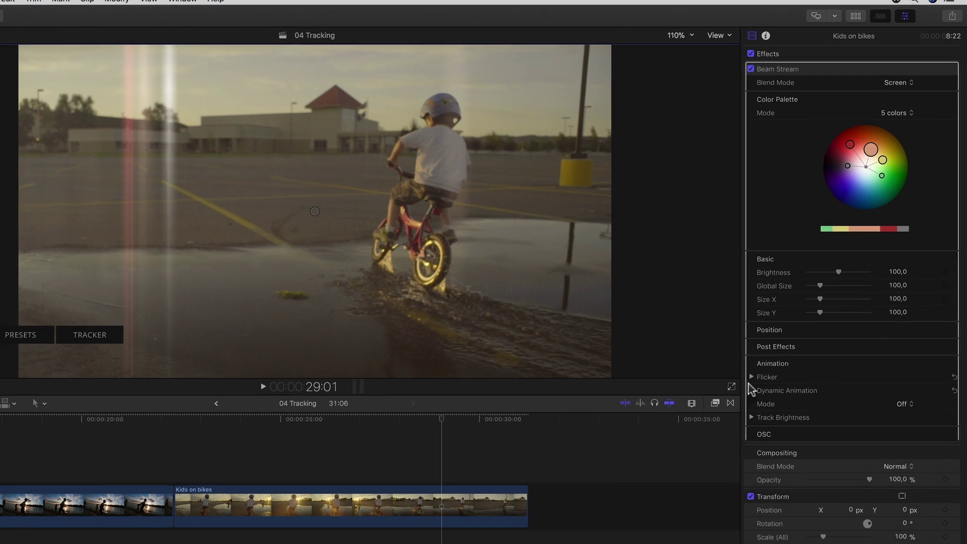
left_click(899, 428)
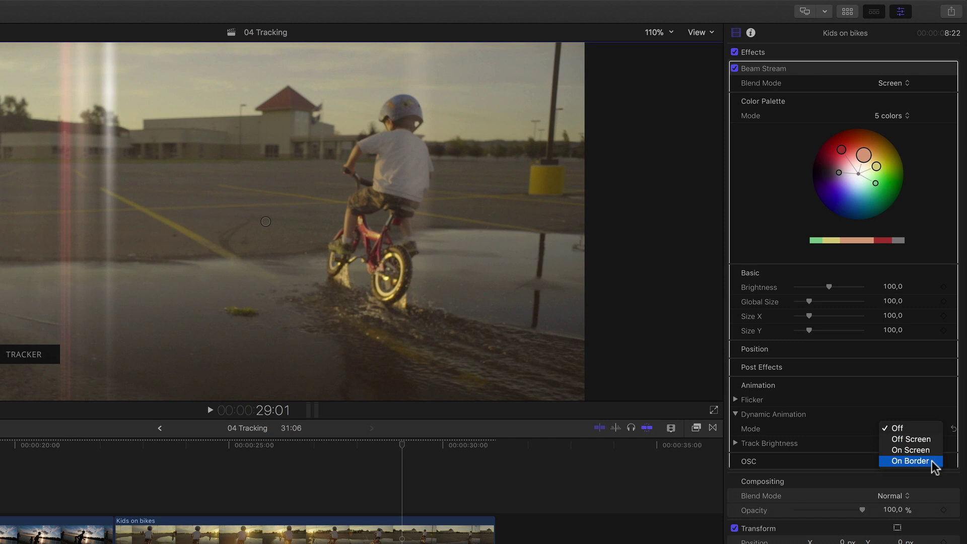
left_click(930, 440)
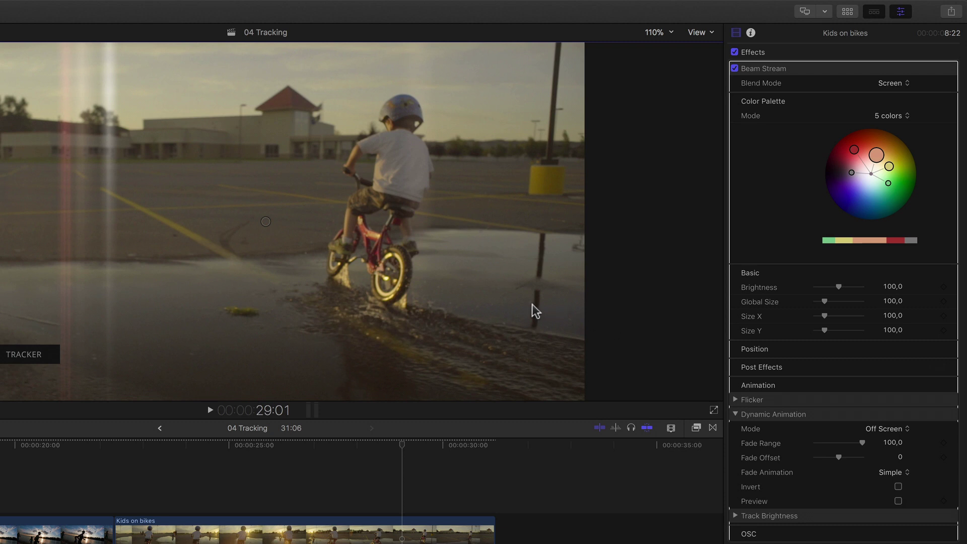
Step: Enable the Dynamic Animation preview with the viewer at 50%, and play back the Kids on bikes clip from its start
key("super+minus")
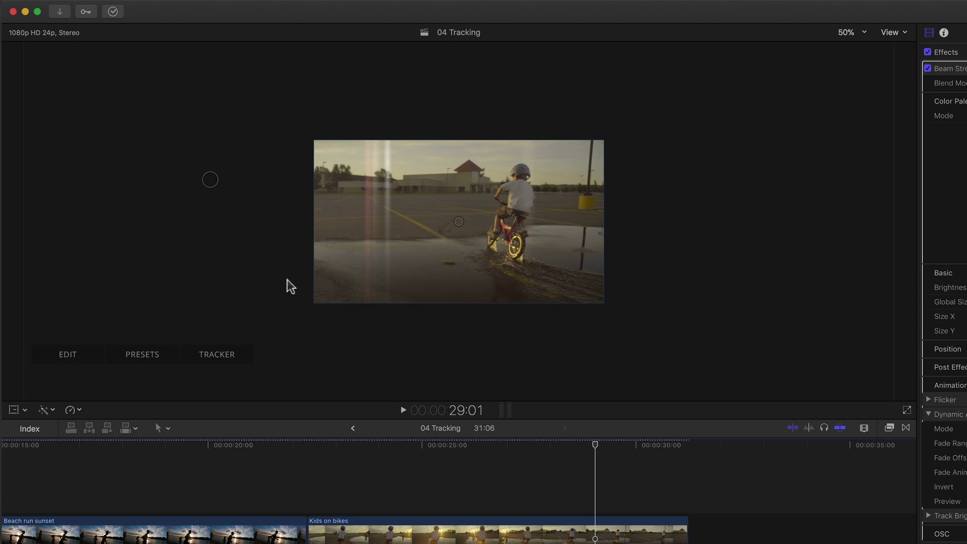
mouse_move(241, 224)
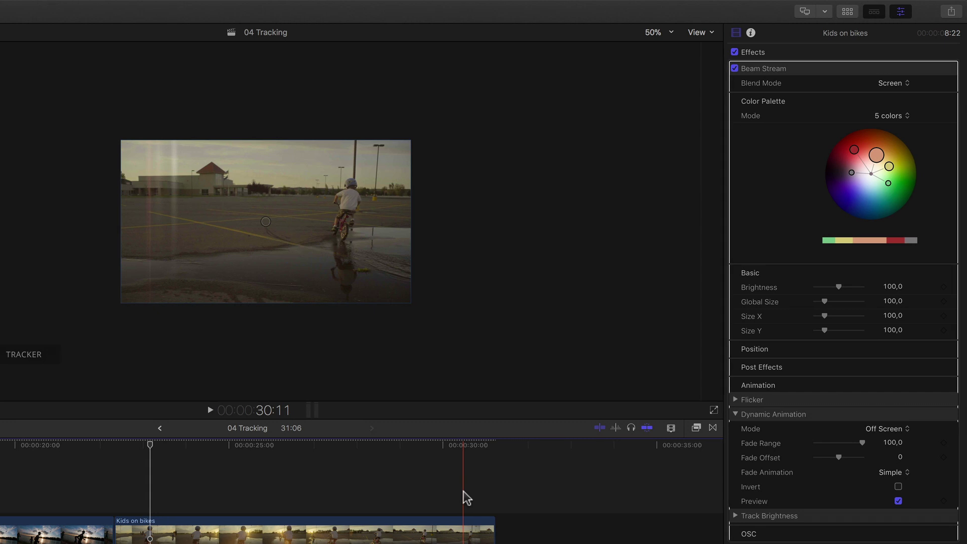
left_click(145, 484)
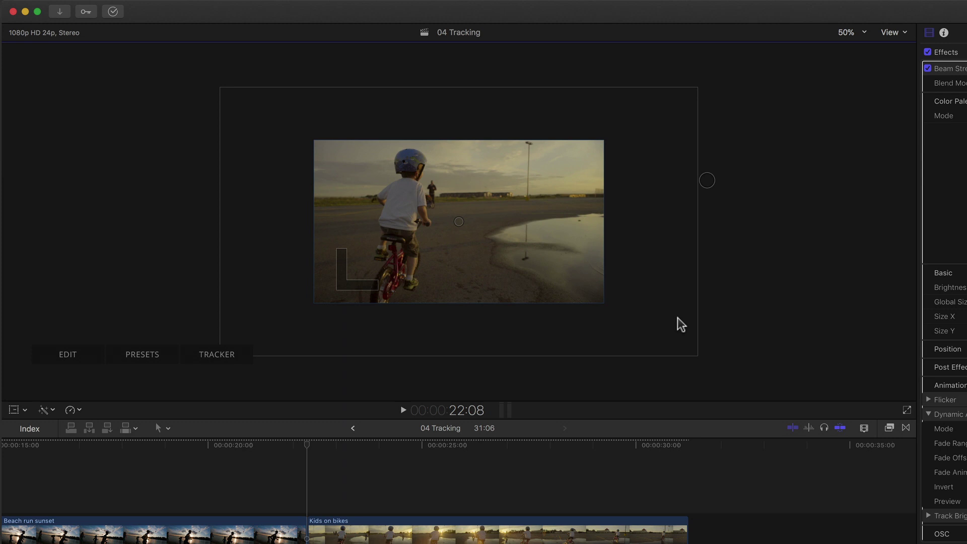
key("space")
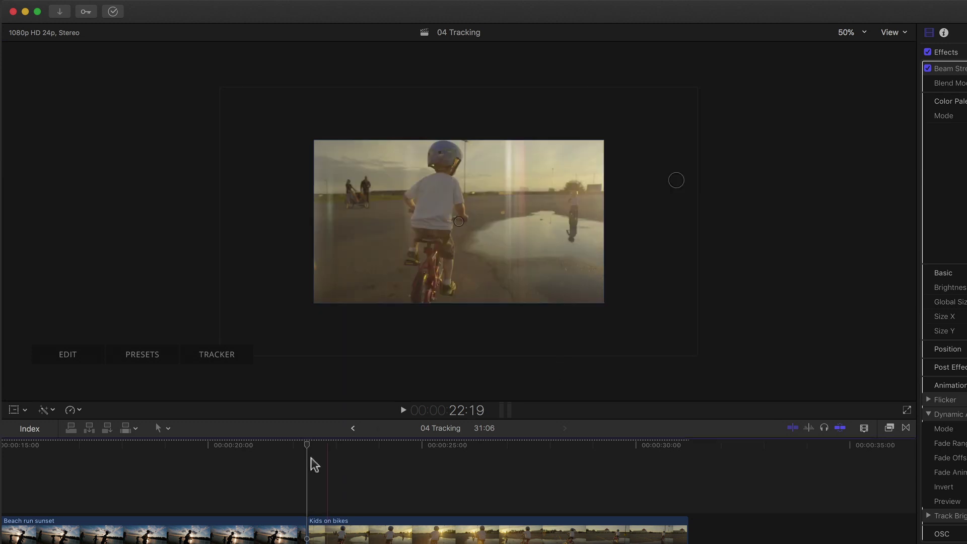
left_click(306, 459)
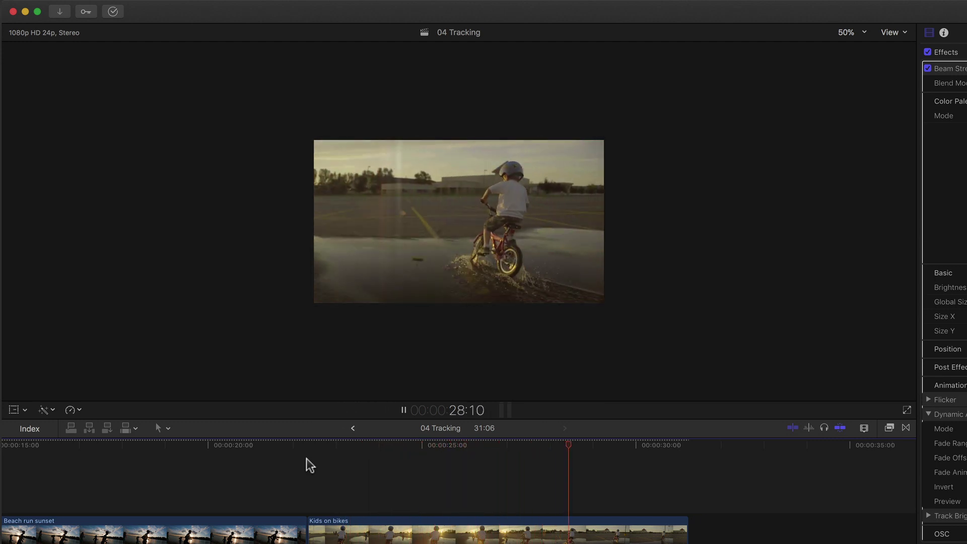
key("space")
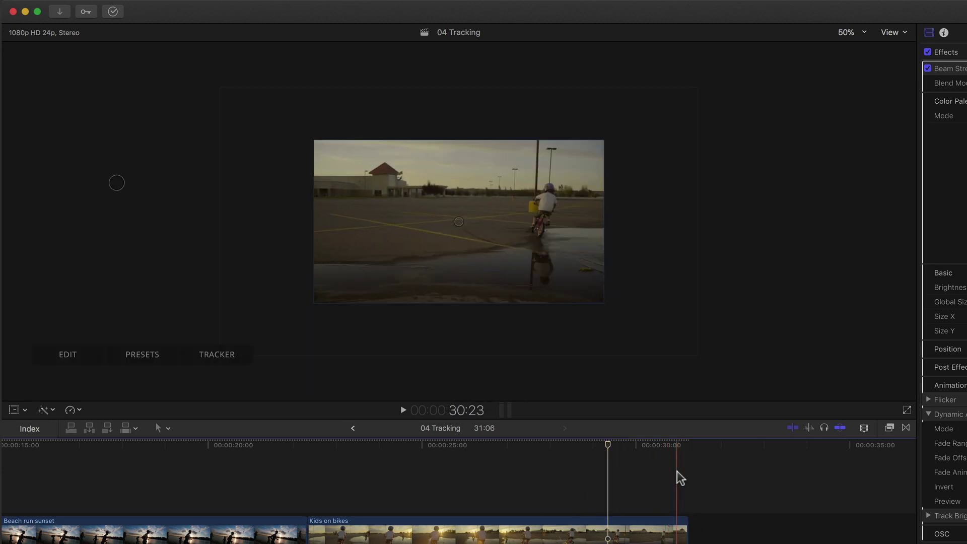
Step: Adjust the fade boundaries around the frame to Fade Range 64,7 and Fade Offset -0,4, and play back the fade
left_click_drag(218, 231, 125, 231)
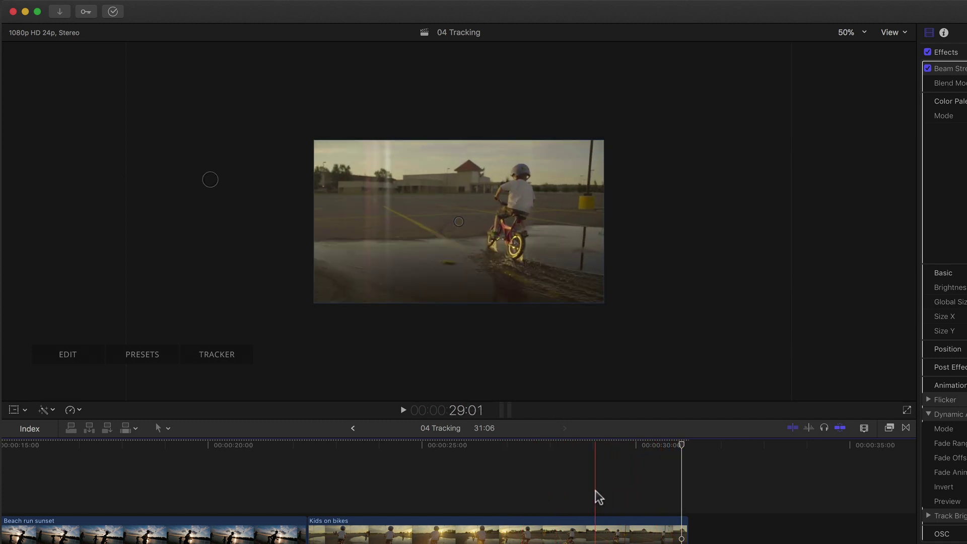
left_click(590, 310)
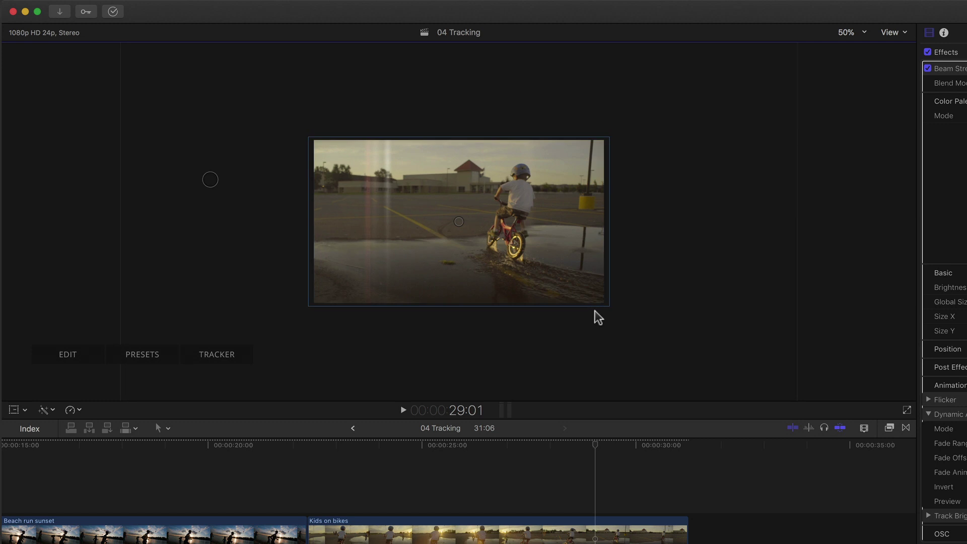
left_click_drag(613, 327, 559, 289)
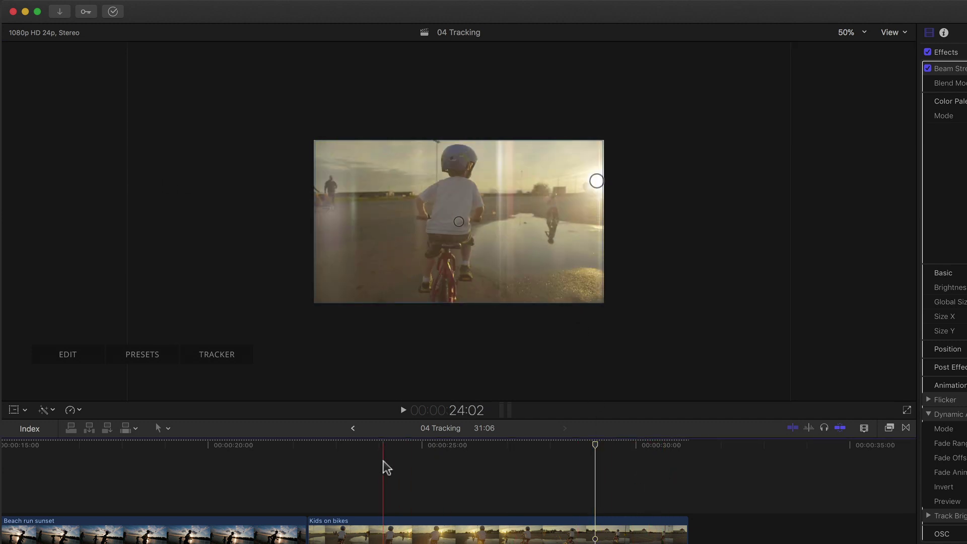
key("space")
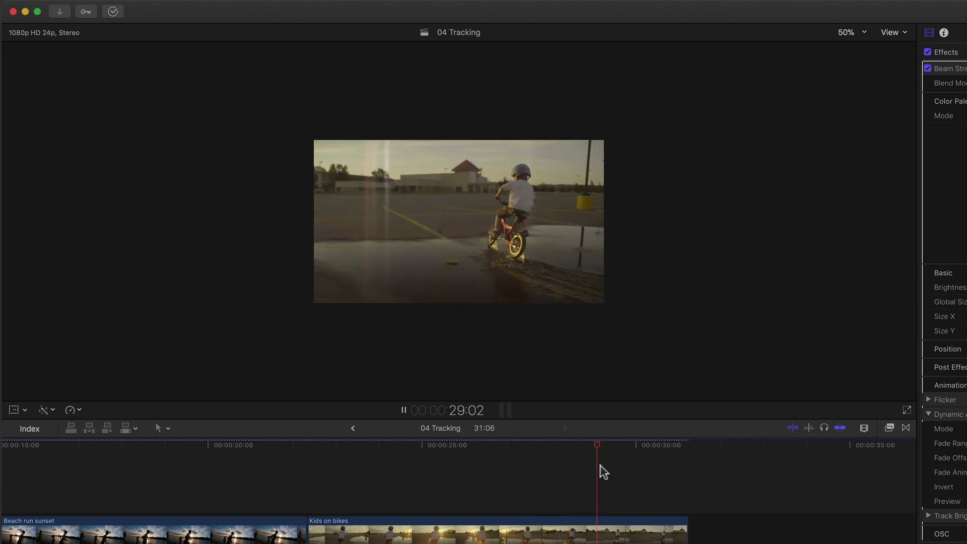
key("space")
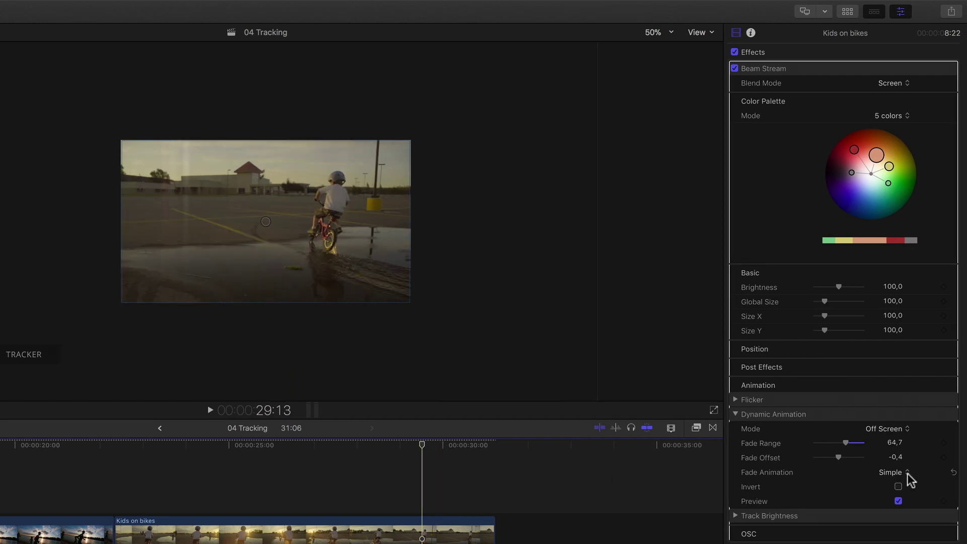
Step: Set Fade Animation to Boost with a Boost Amount of 286,0 and play back the Kids on bikes clip
left_click(907, 473)
left_click(909, 484)
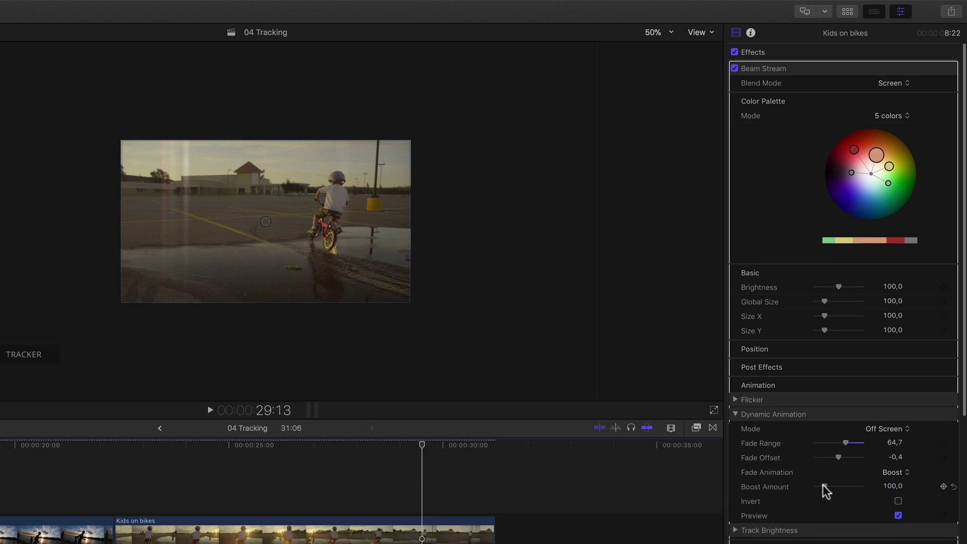
left_click_drag(831, 486, 839, 486)
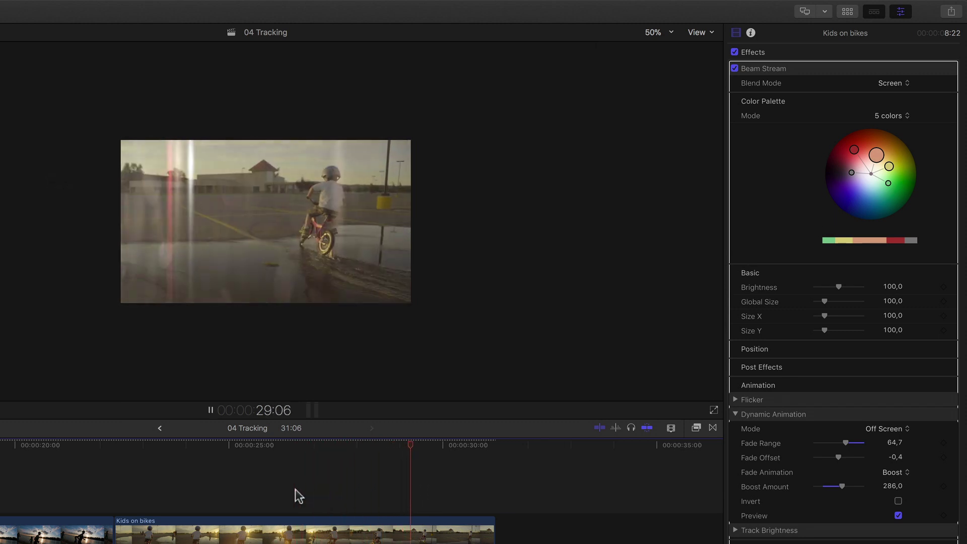
key("space")
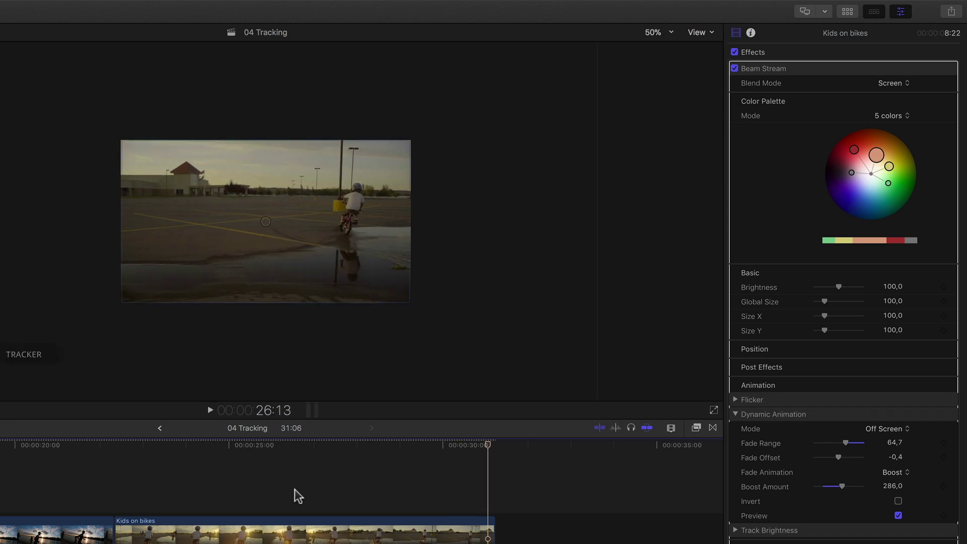
key("space")
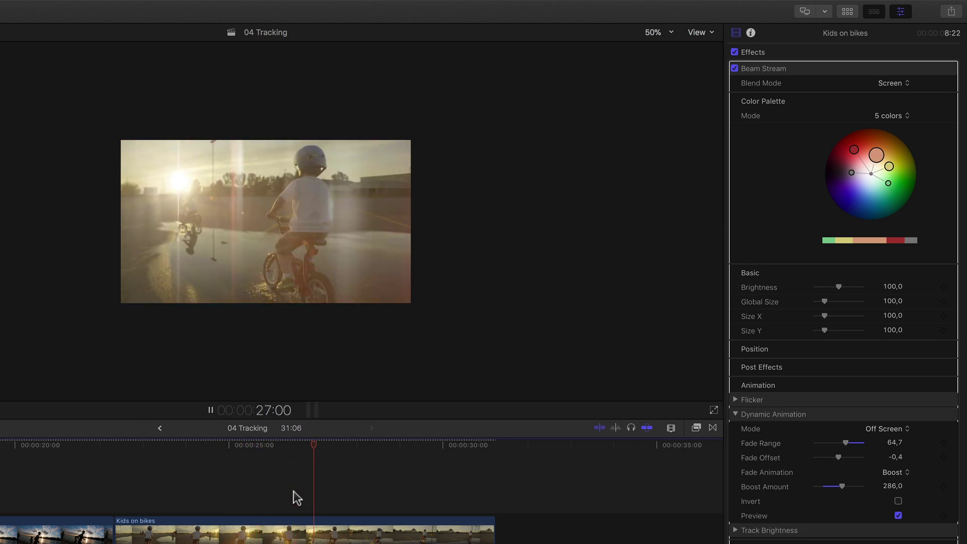
key("space")
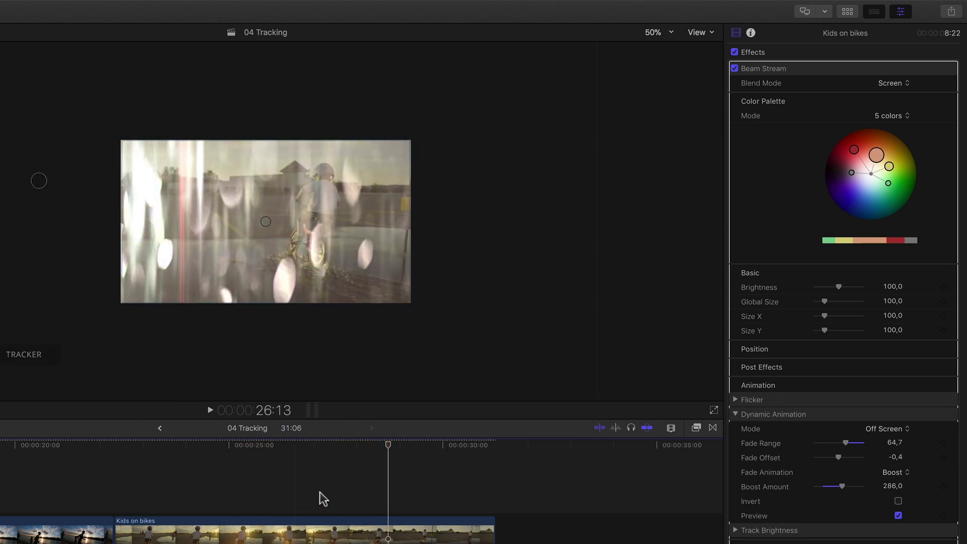
Step: Set Fade Animation to Noisy with a Noise Amount of 327,0 and a Noise Speed of 164,0
left_click(894, 474)
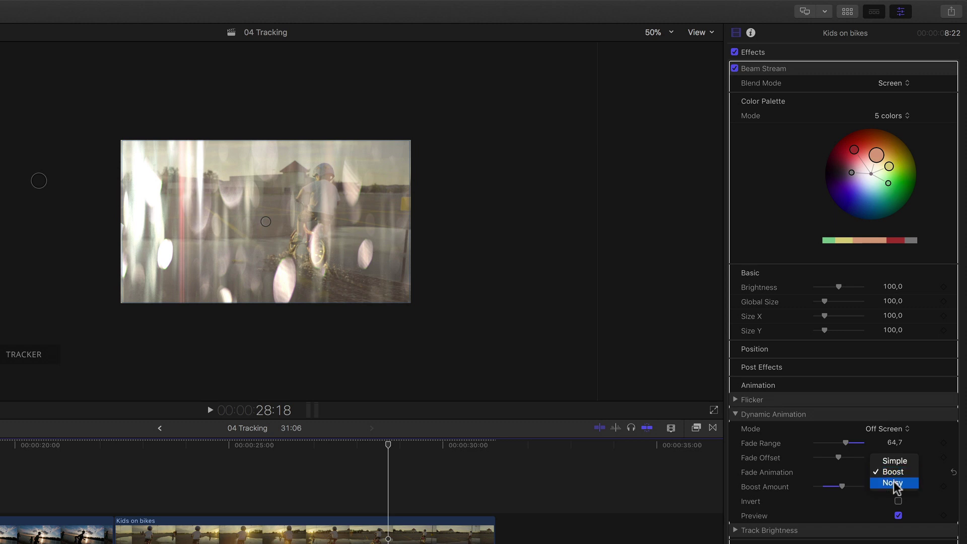
left_click(894, 486)
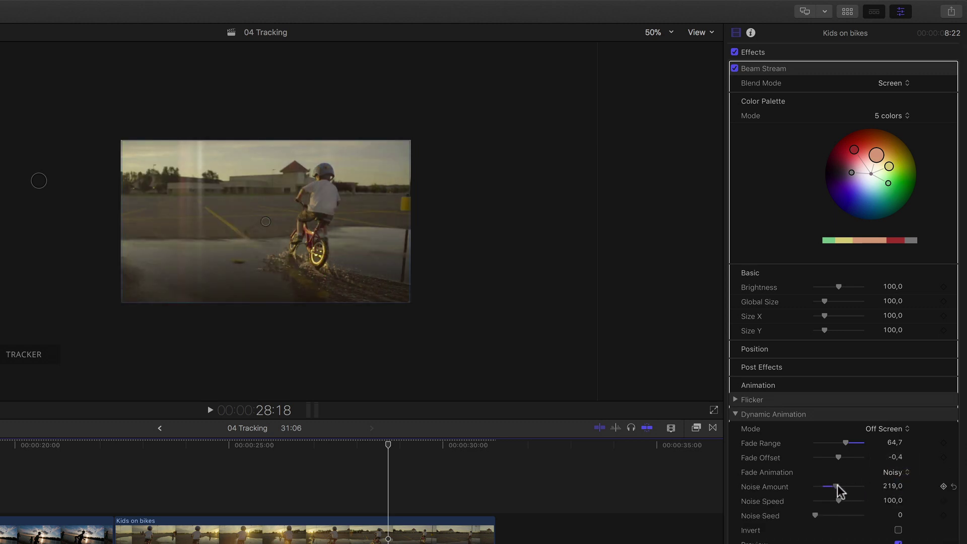
left_click_drag(837, 486, 846, 487)
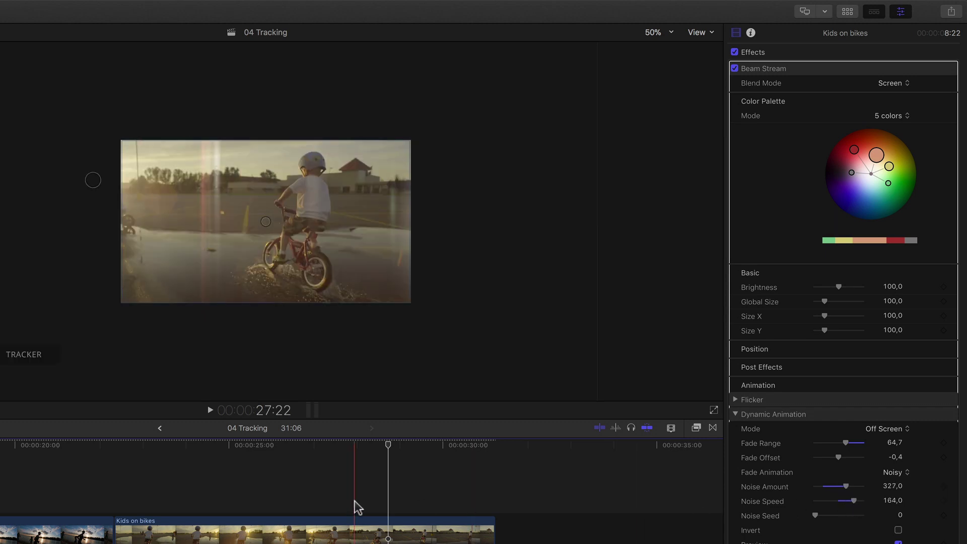
Step: Play back the Kids on bikes clip to check the noisy flare fade, stopping at 25:03
key("space")
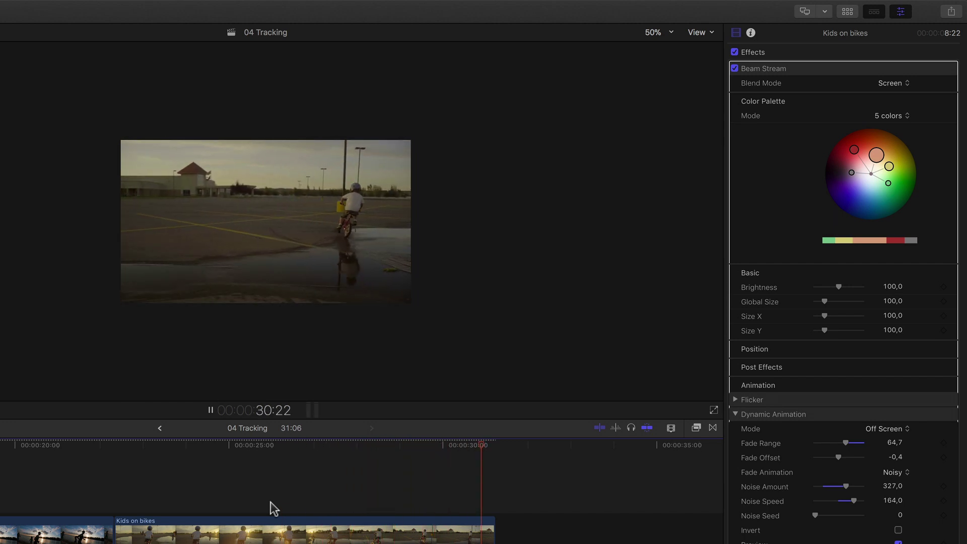
key("space")
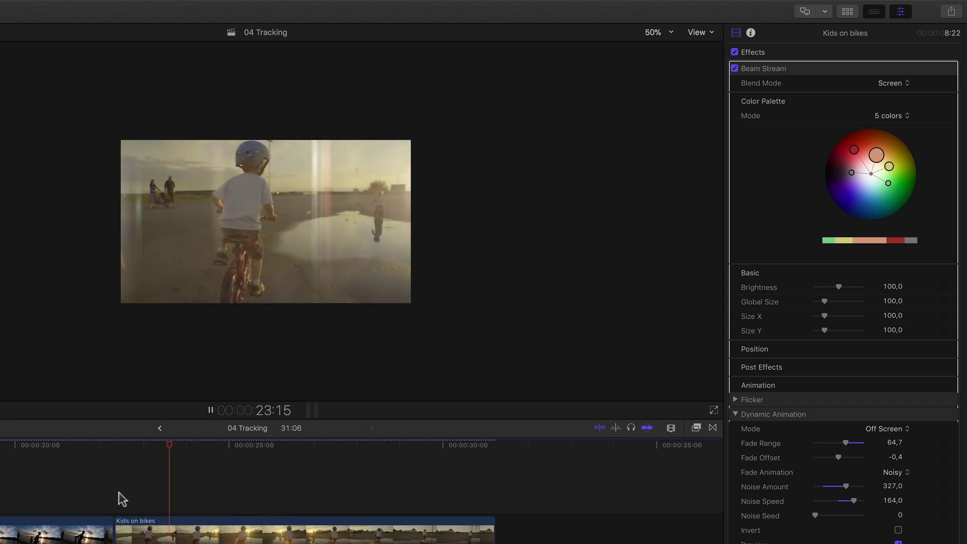
key("space")
key("space")
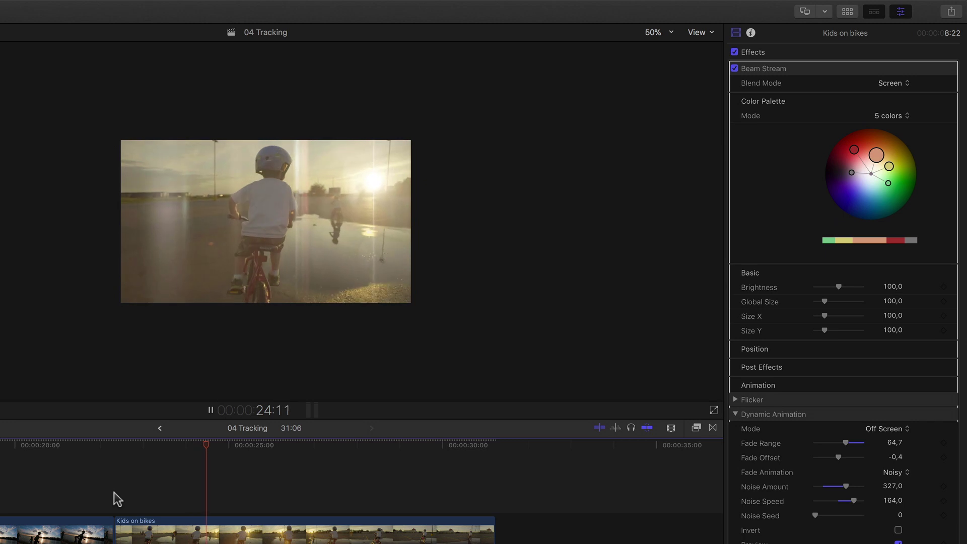
key("space")
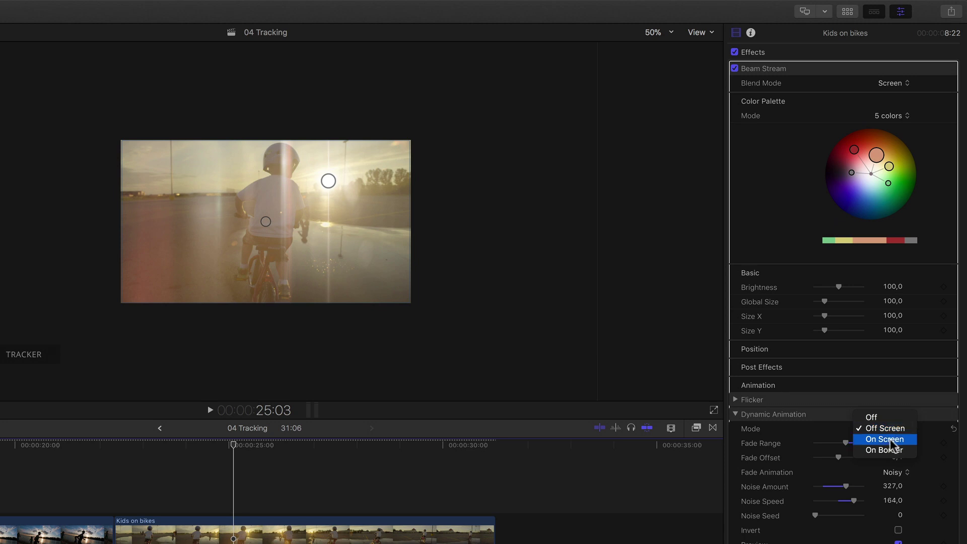
Step: Try the On Screen mode for the flare's Dynamic Animation with a Fade Offset of 29,0
left_click(889, 439)
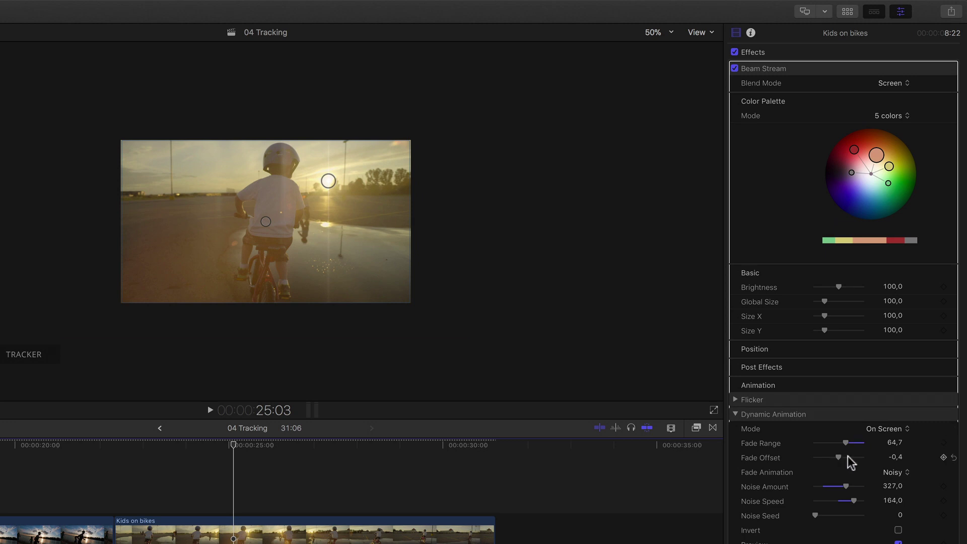
left_click_drag(848, 458, 853, 457)
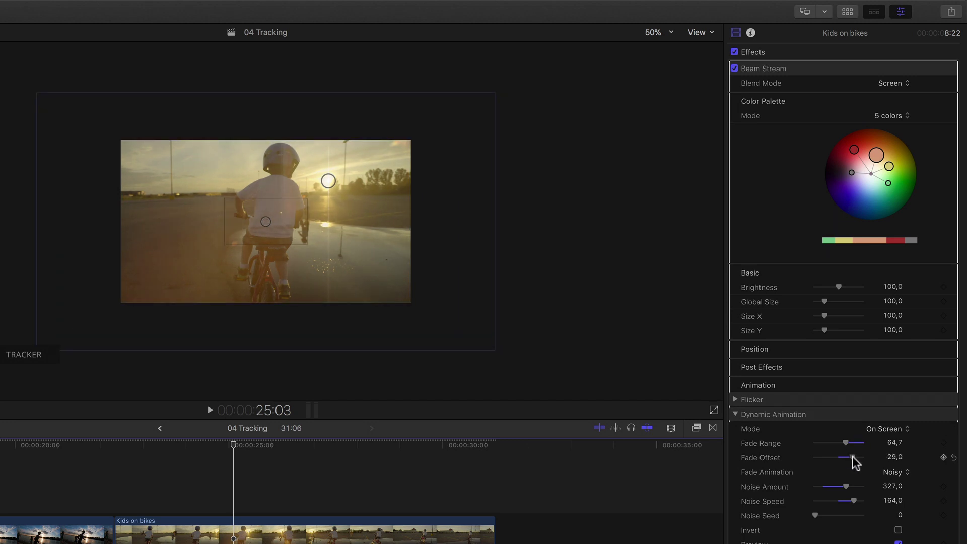
Step: Set the Dynamic Animation mode to On Border and adjust the fade boundaries to Fade Range 15,9 and Fade Offset 25,0
left_click(893, 429)
left_click(889, 440)
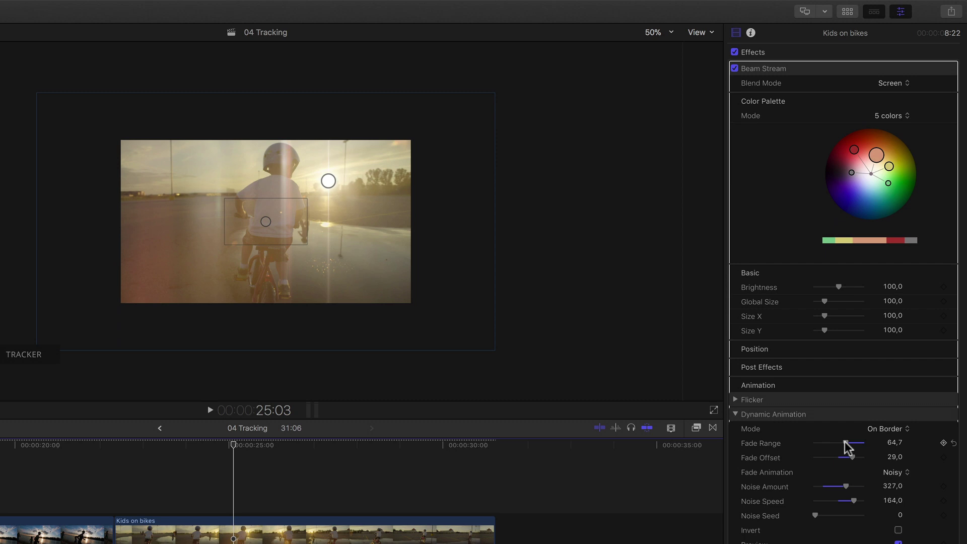
left_click_drag(853, 457, 851, 456)
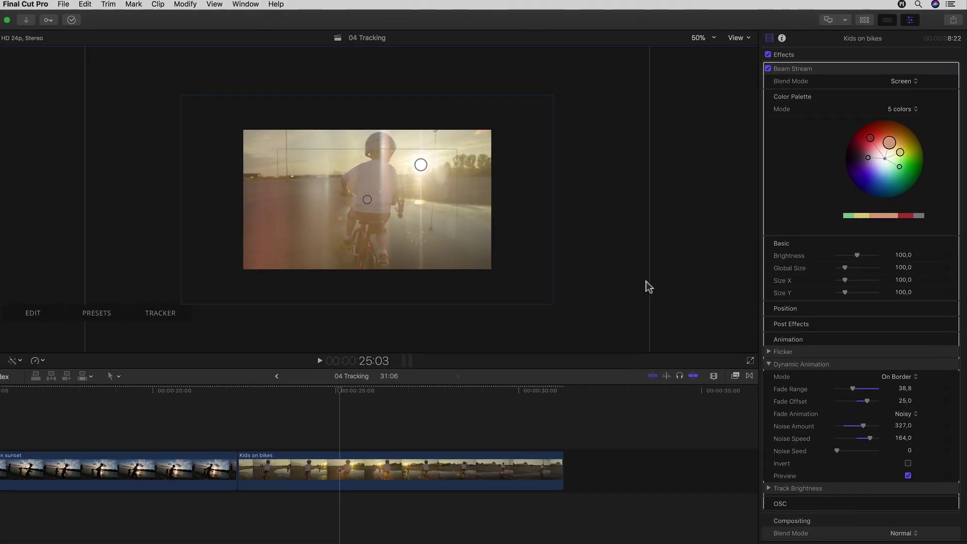
left_click_drag(654, 277, 576, 276)
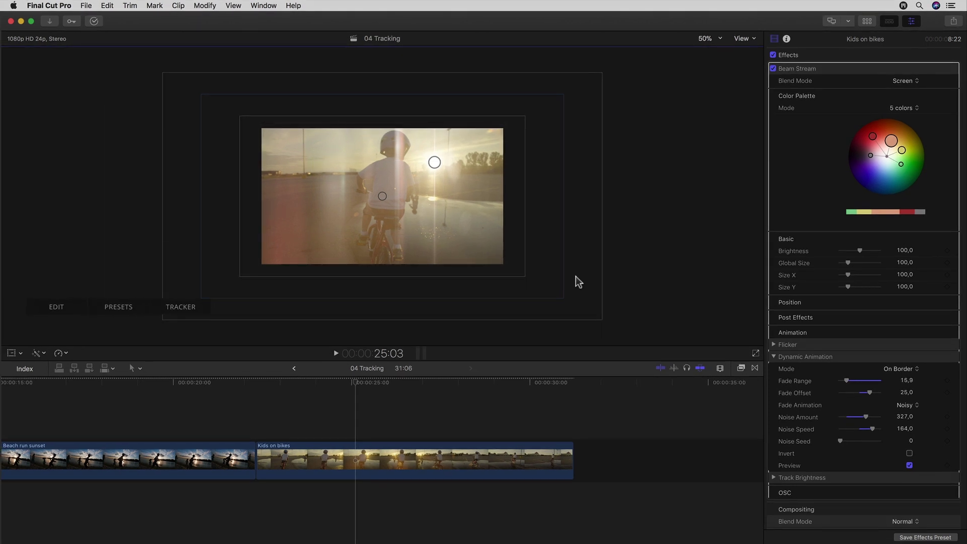